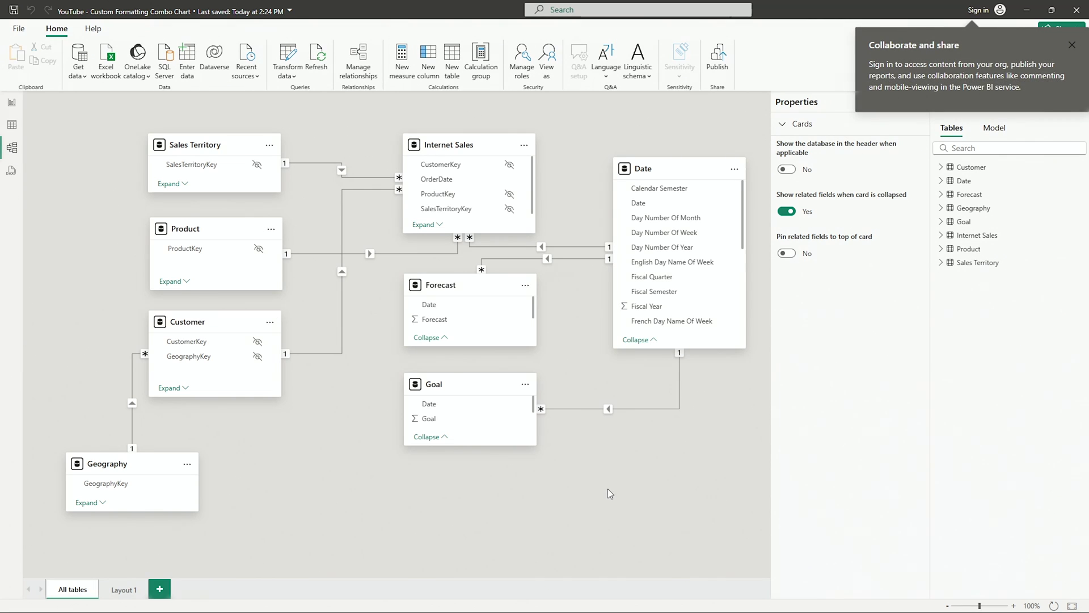
Browse the Goal table's rows in Table view, then the Forecast table's May–December 2025 values.
left_click(472, 390)
left_click(451, 287, "ctrl")
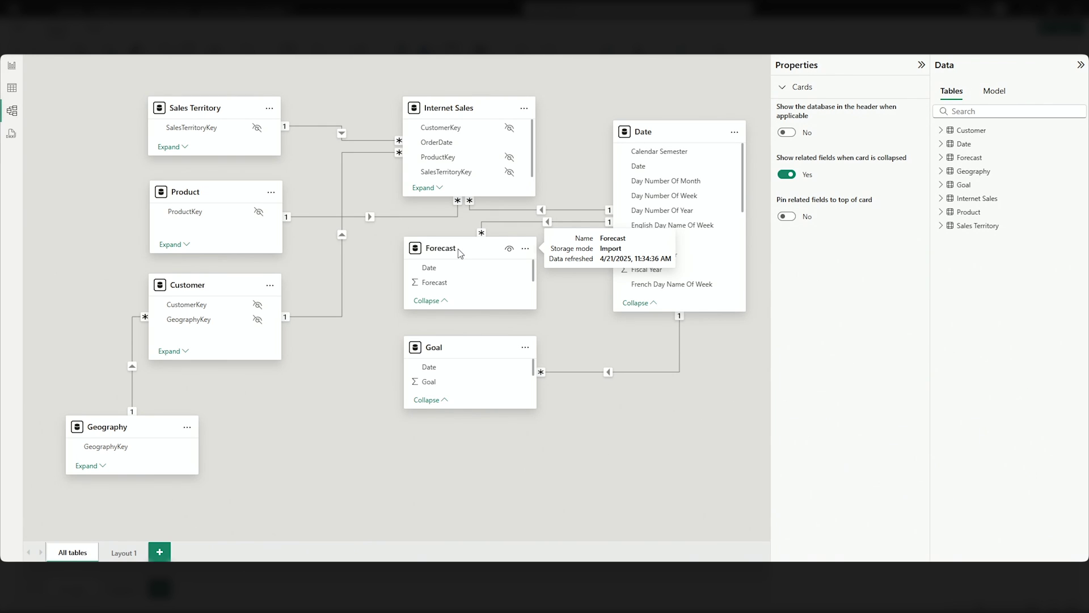
left_click(11, 88)
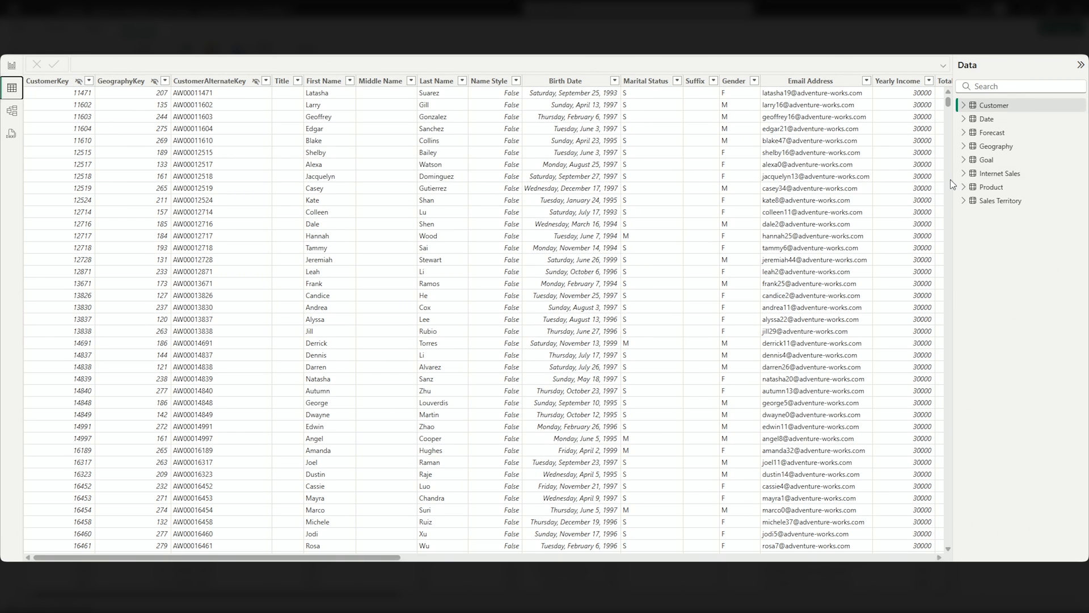
left_click(993, 164)
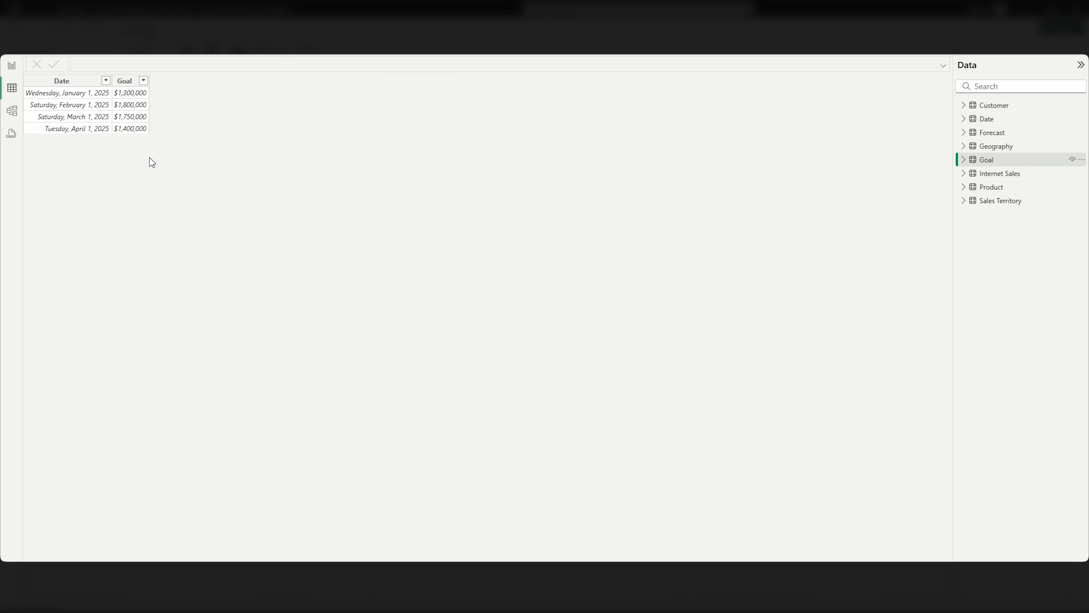
left_click(987, 136)
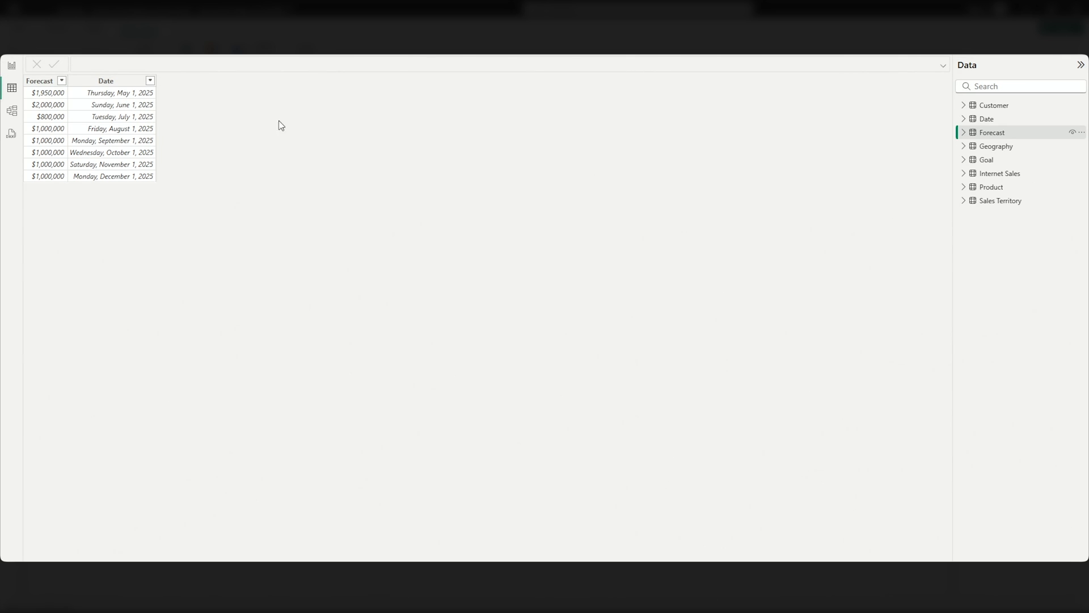
Open the Stacked Column Chart report page and briefly highlight the February 2025 column.
left_click(12, 65)
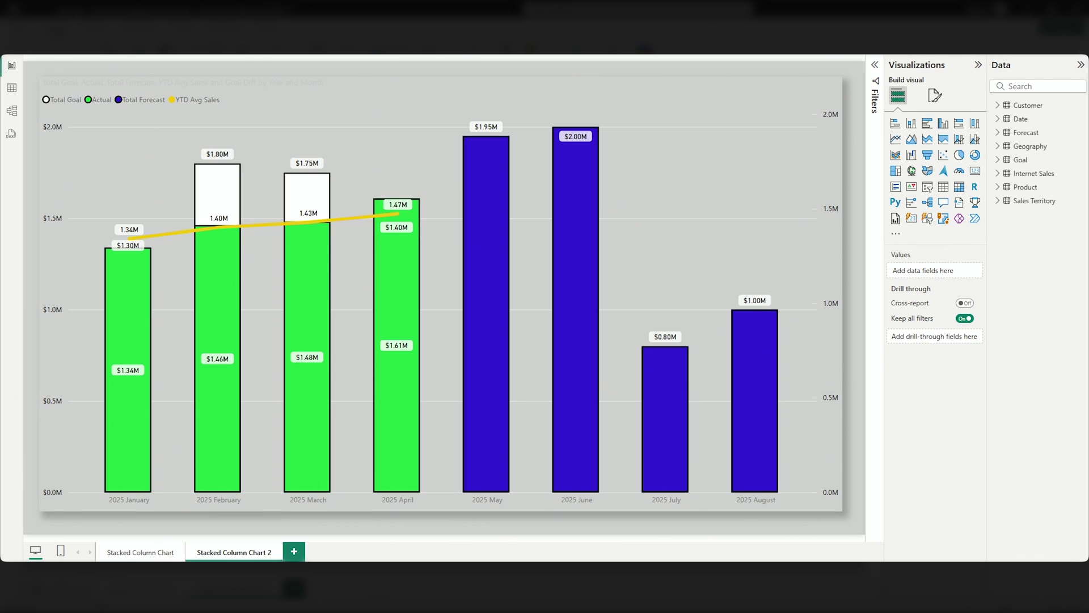
left_click(125, 555)
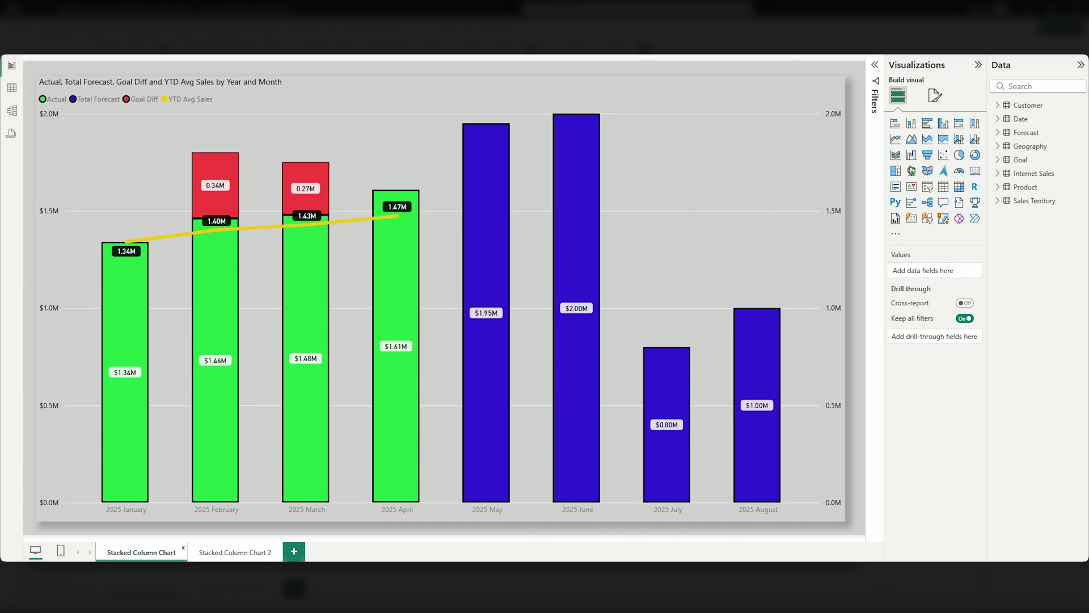
left_click(223, 432)
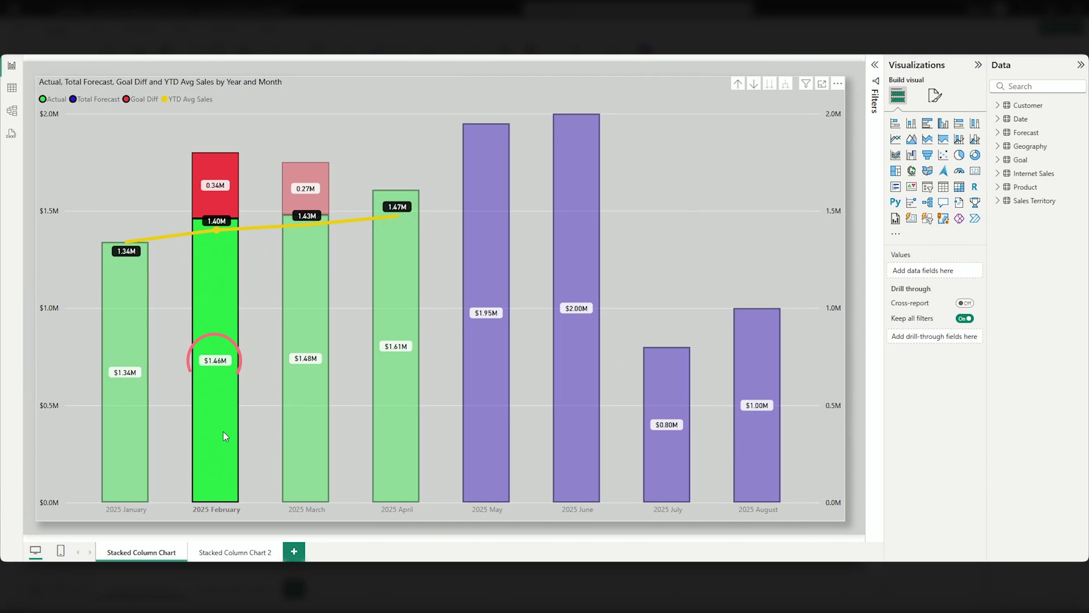
left_click(224, 435)
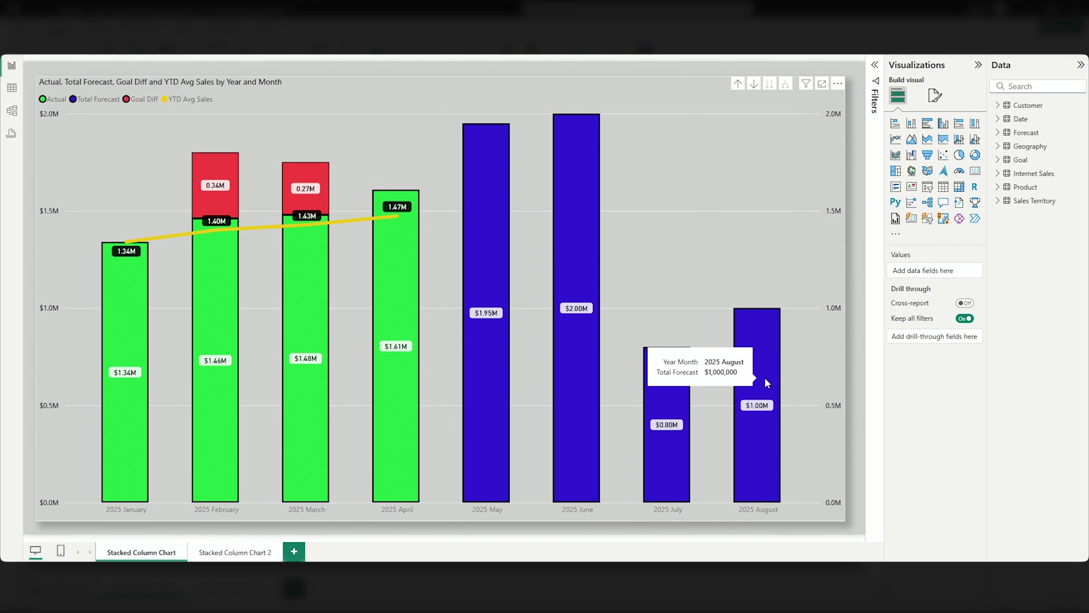
mouse_move(352, 222)
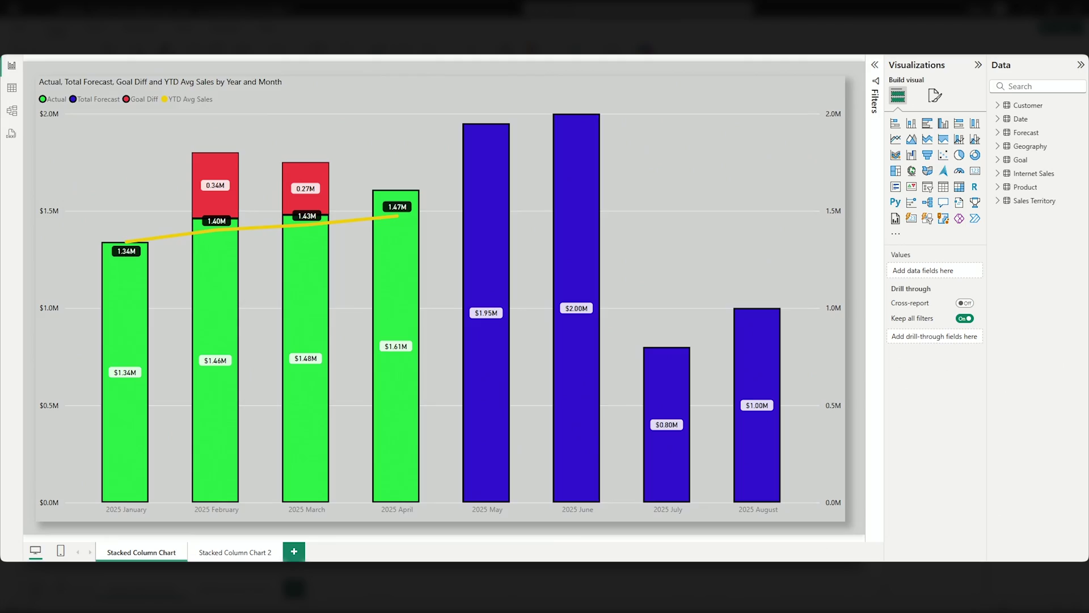
Add a new page with an enlarged line and stacked column chart.
left_click(294, 551)
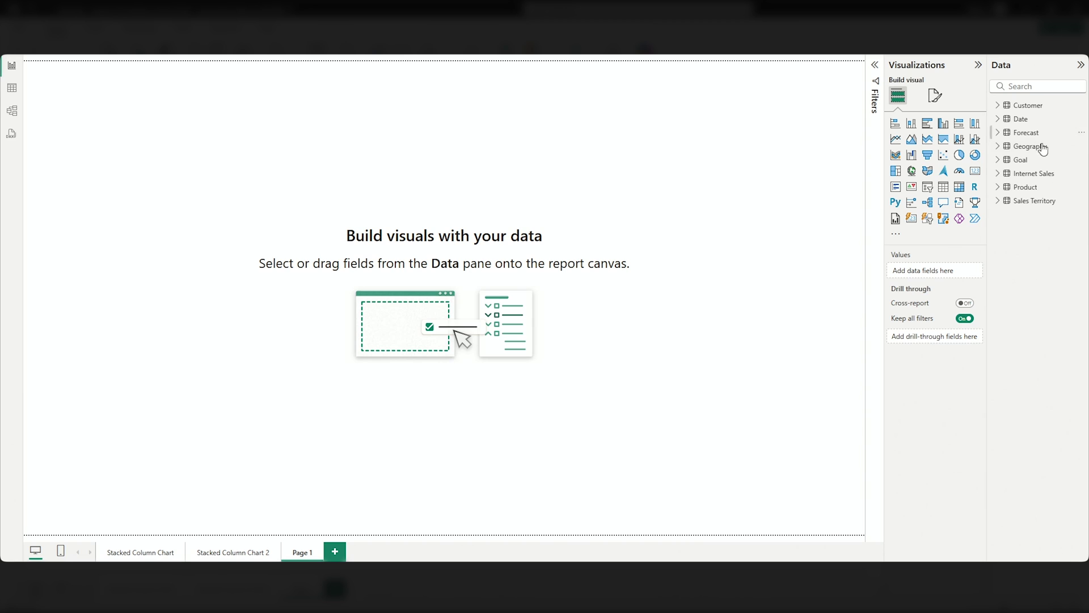
left_click(960, 143)
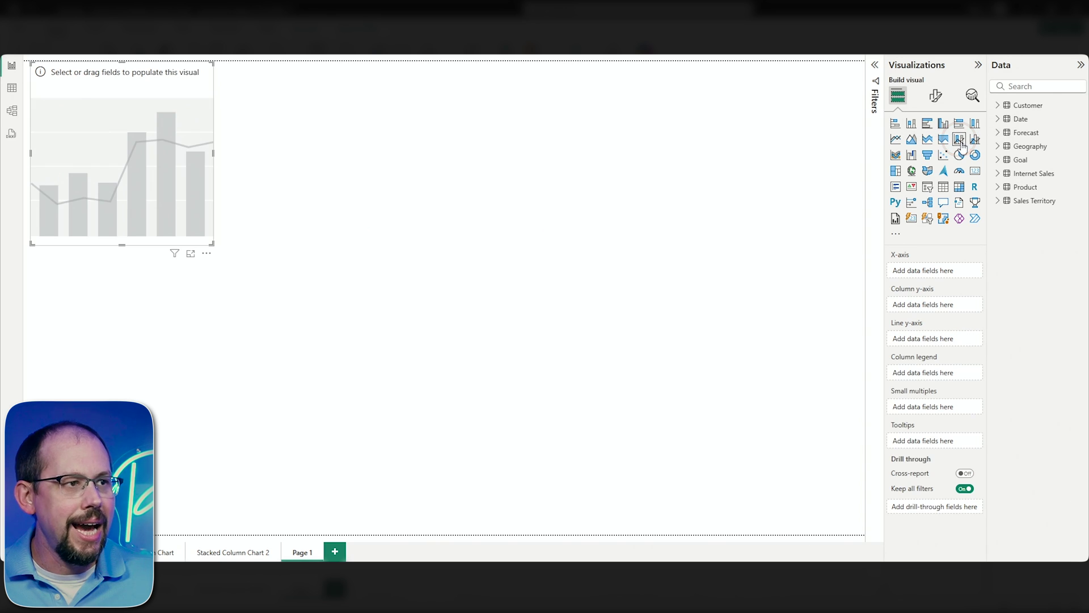
left_click_drag(292, 303, 528, 460)
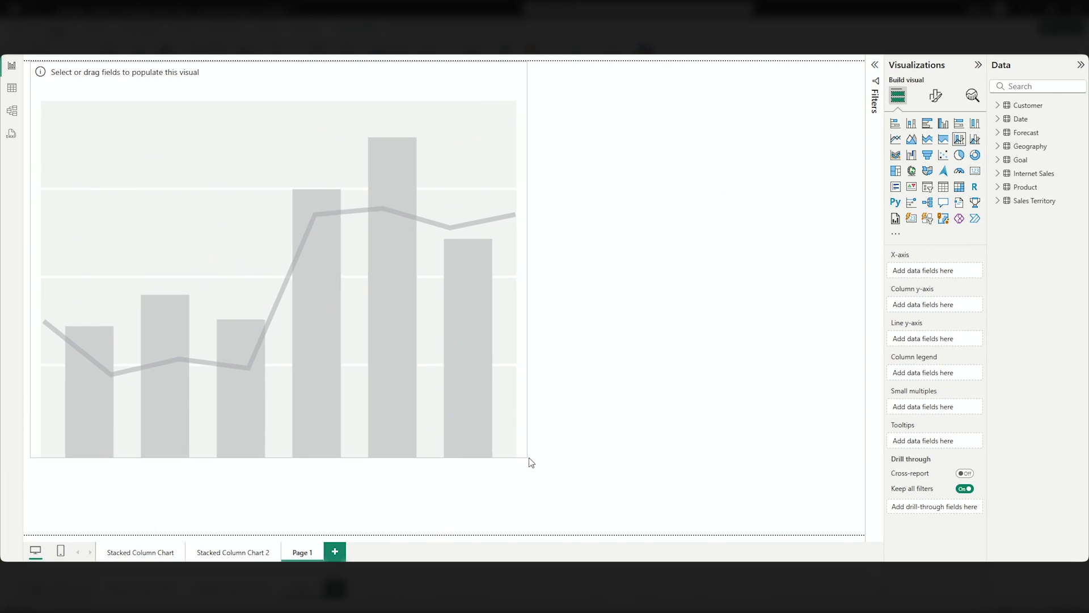
left_click_drag(503, 410, 527, 410)
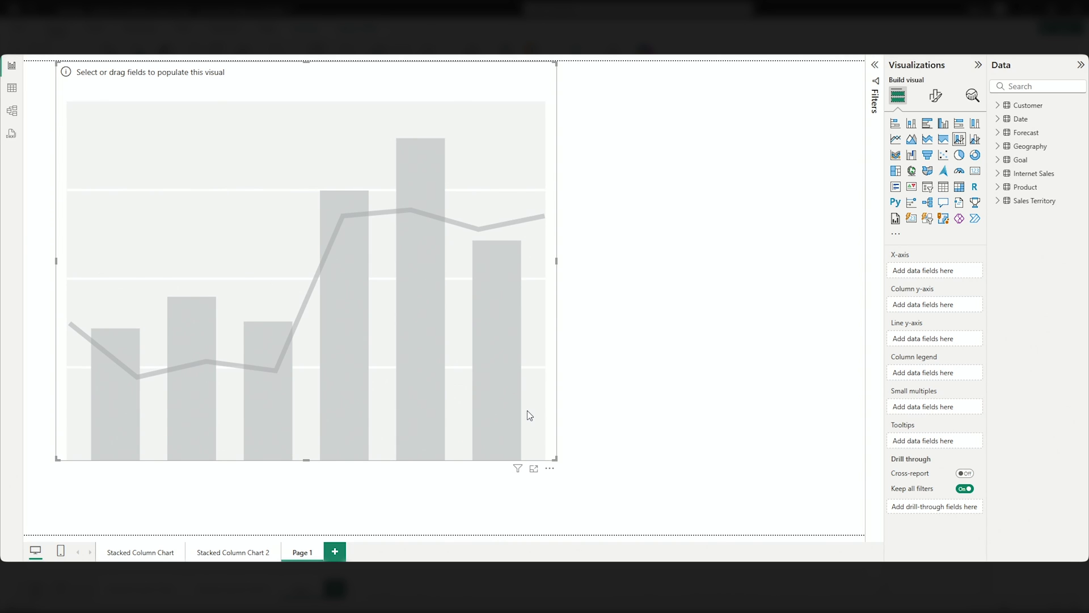
Put Year and Month on the x-axis and Actual on the column y-axis.
left_click(998, 119)
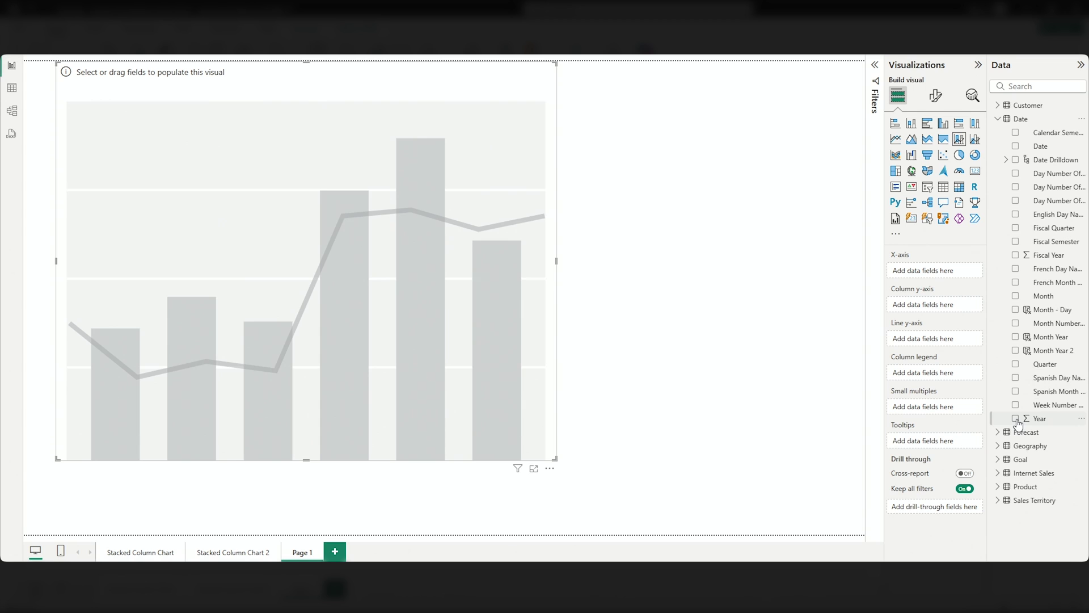
left_click_drag(1016, 423, 933, 274)
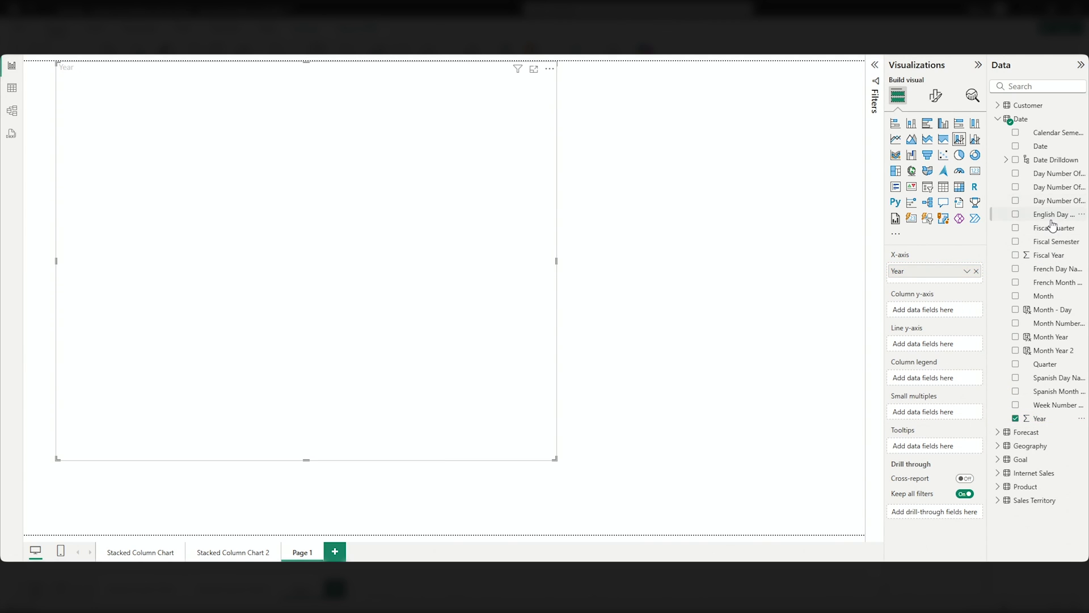
left_click_drag(1020, 294, 936, 285)
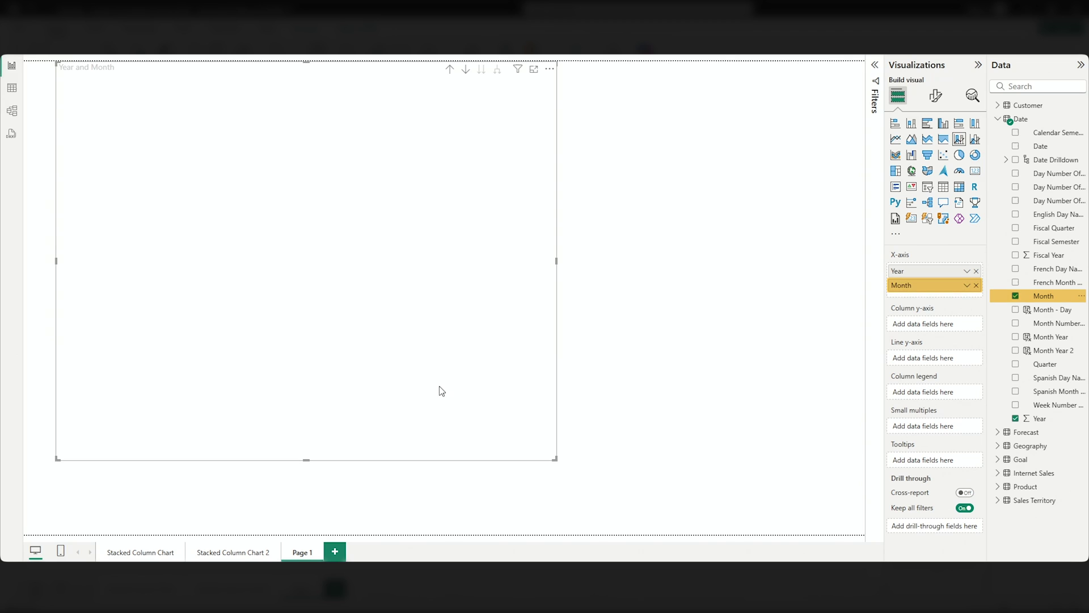
left_click_drag(555, 459, 683, 469)
left_click_drag(615, 396, 667, 423)
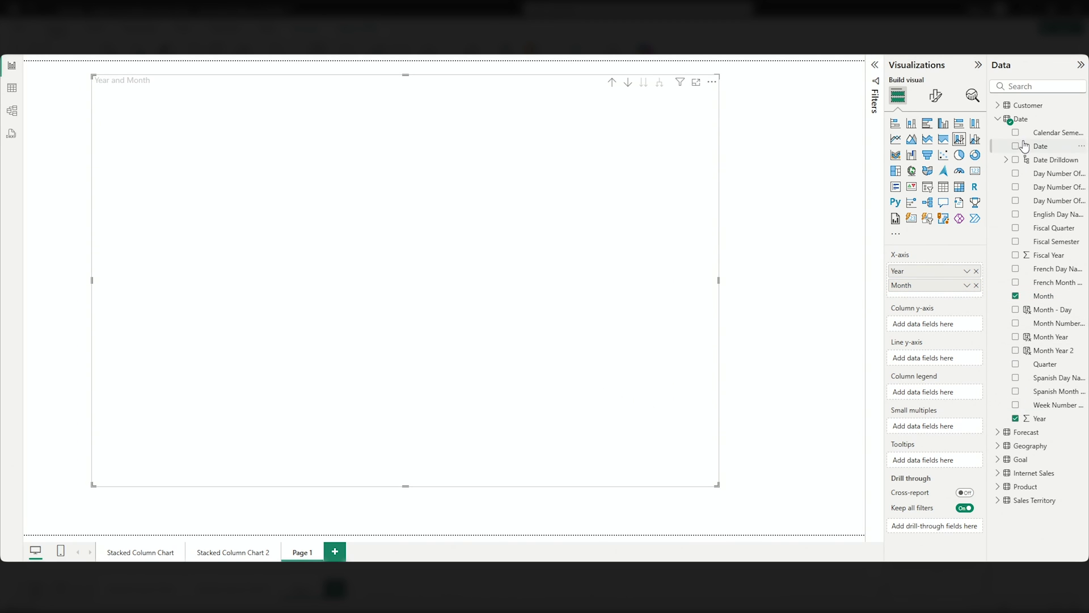
left_click(997, 120)
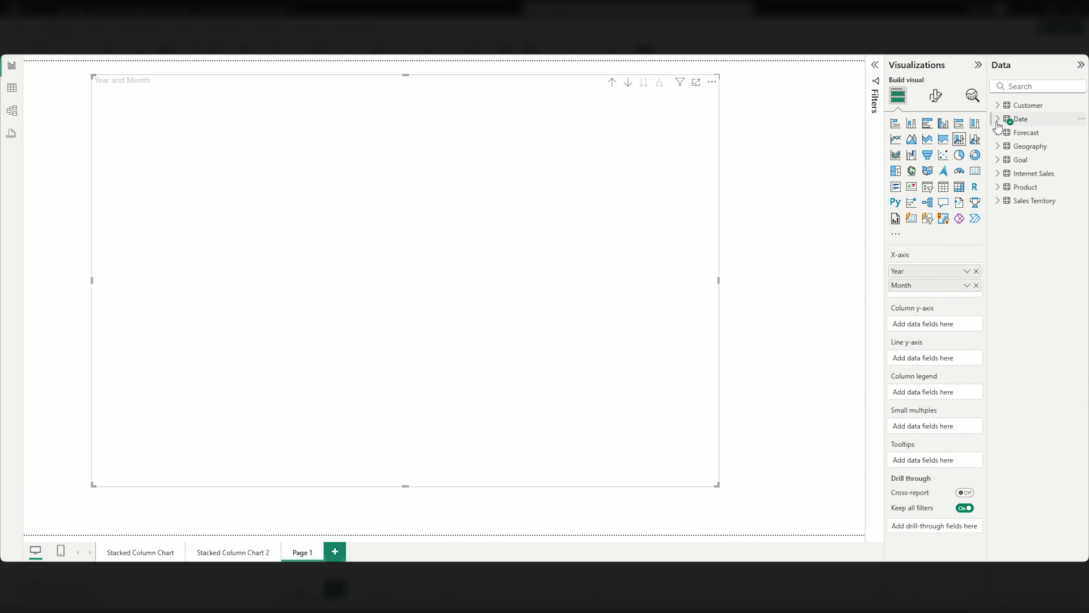
left_click(998, 173)
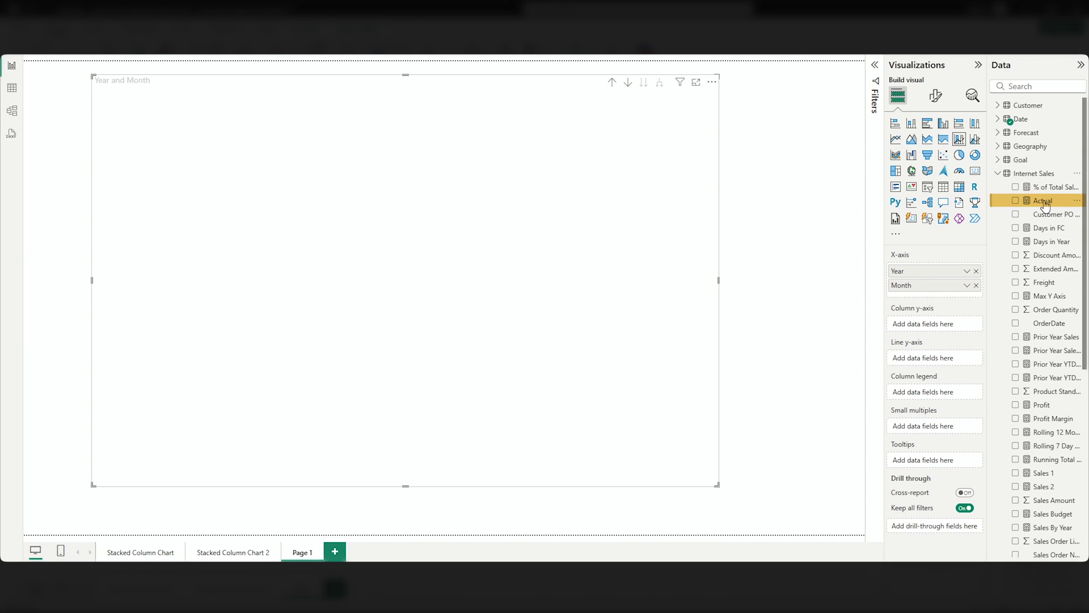
left_click_drag(1043, 201, 533, 296)
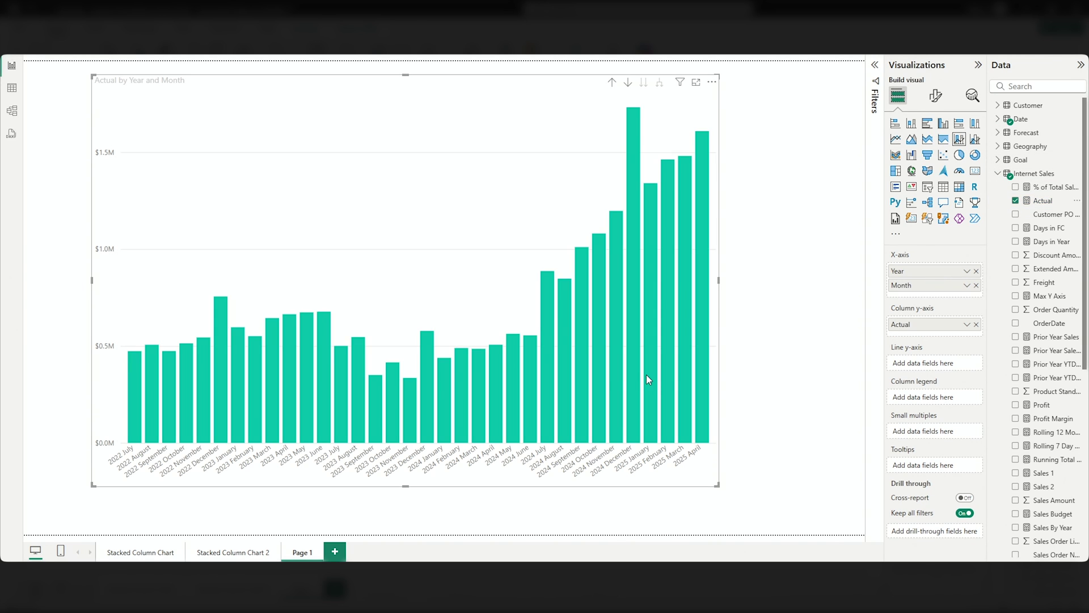
Switch the Year filter to basic filtering and keep only 2025.
left_click(875, 67)
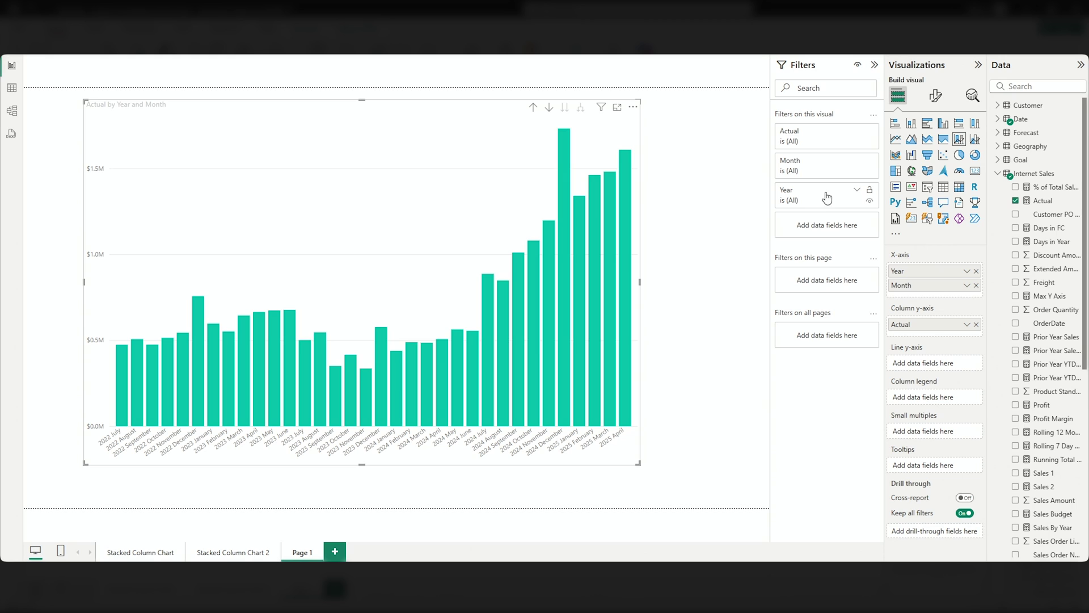
left_click(856, 193)
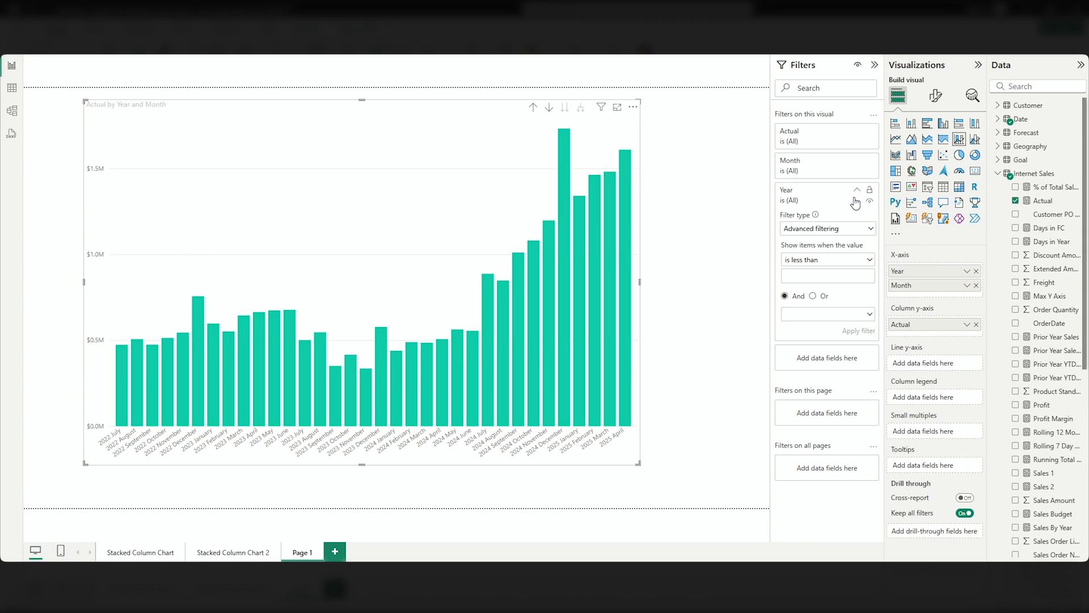
left_click(829, 230)
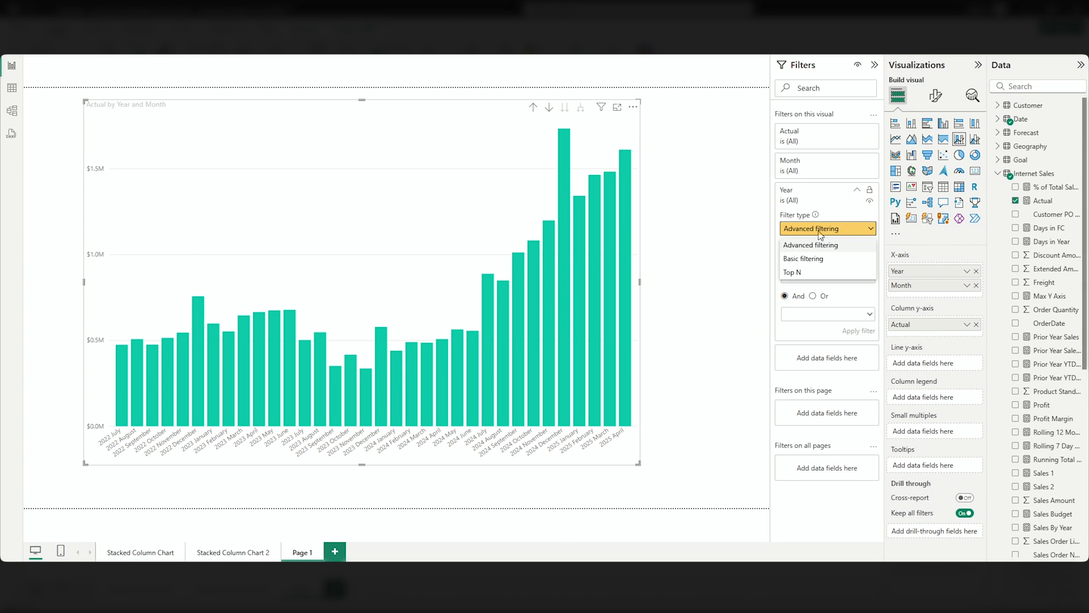
left_click(793, 260)
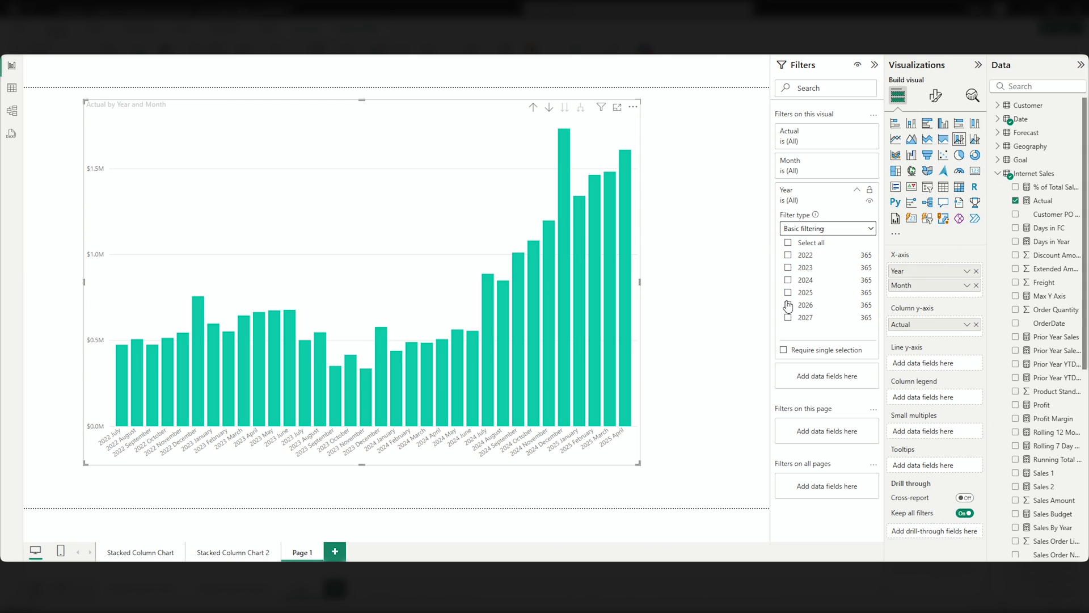
left_click(787, 293)
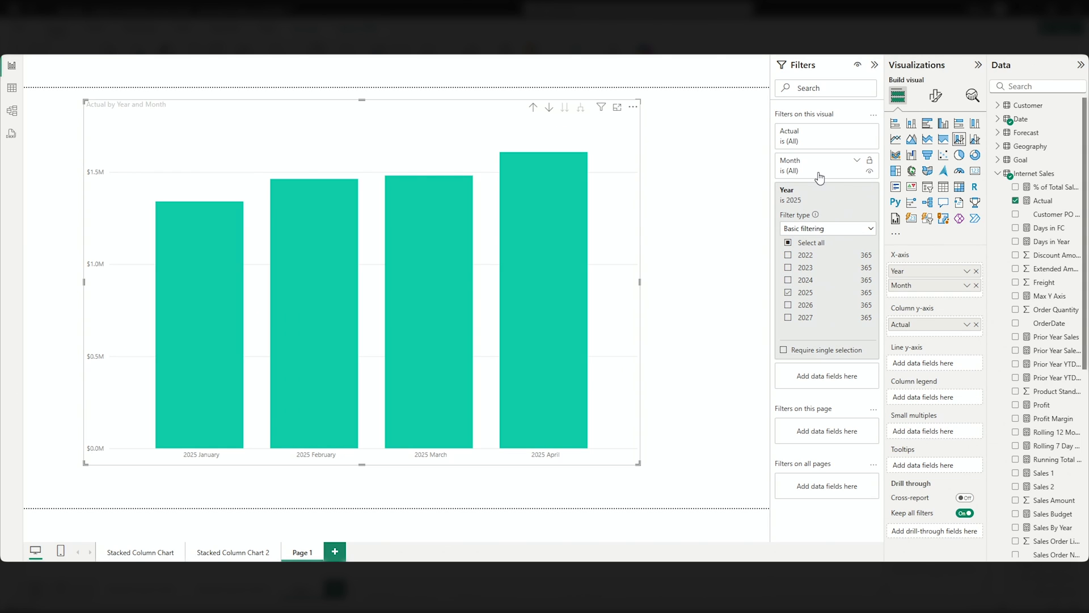
Exclude September through December in the Month filter, then check yearly and monthly drill levels.
left_click(858, 161)
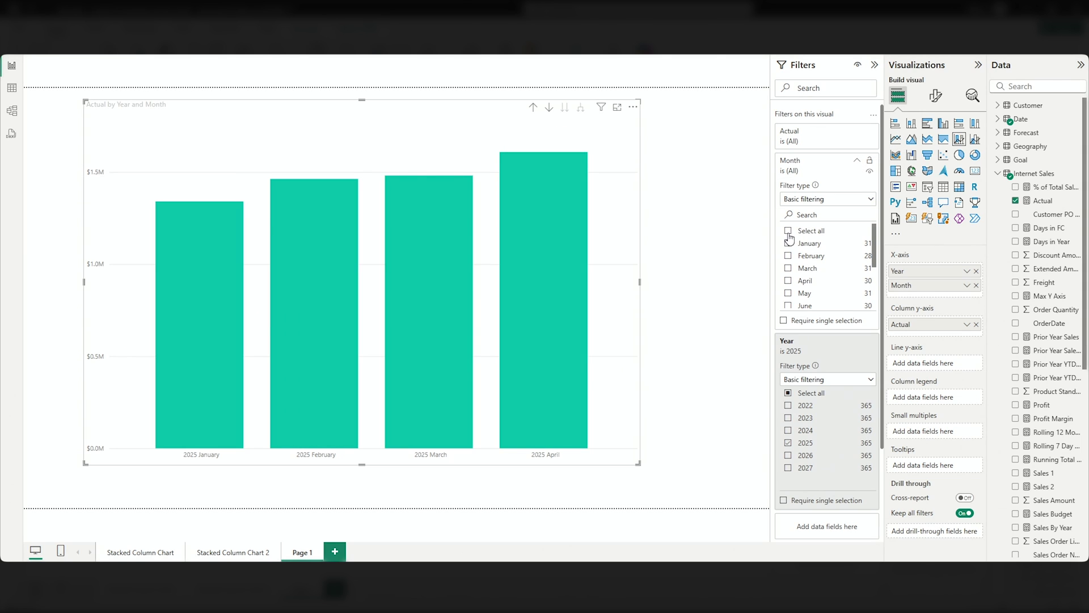
scroll(790, 237, "down", 3)
left_click(788, 290)
left_click(788, 302)
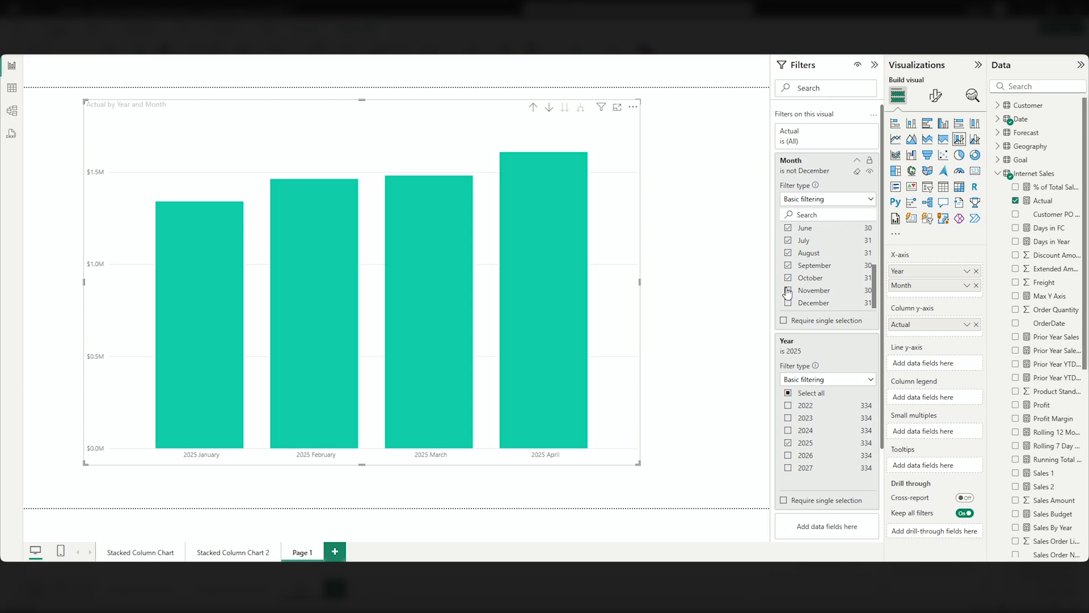
left_click(788, 277)
left_click(788, 266)
left_click(532, 108)
left_click(580, 108)
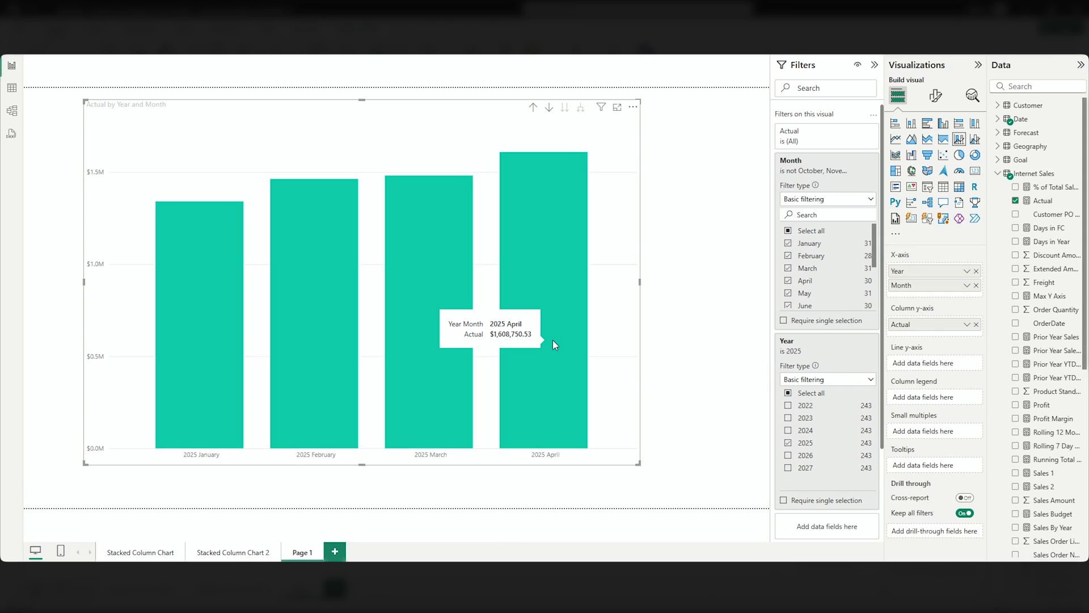
Review the Total Forecast measure and add it as a column series.
left_click(998, 173)
left_click(998, 133)
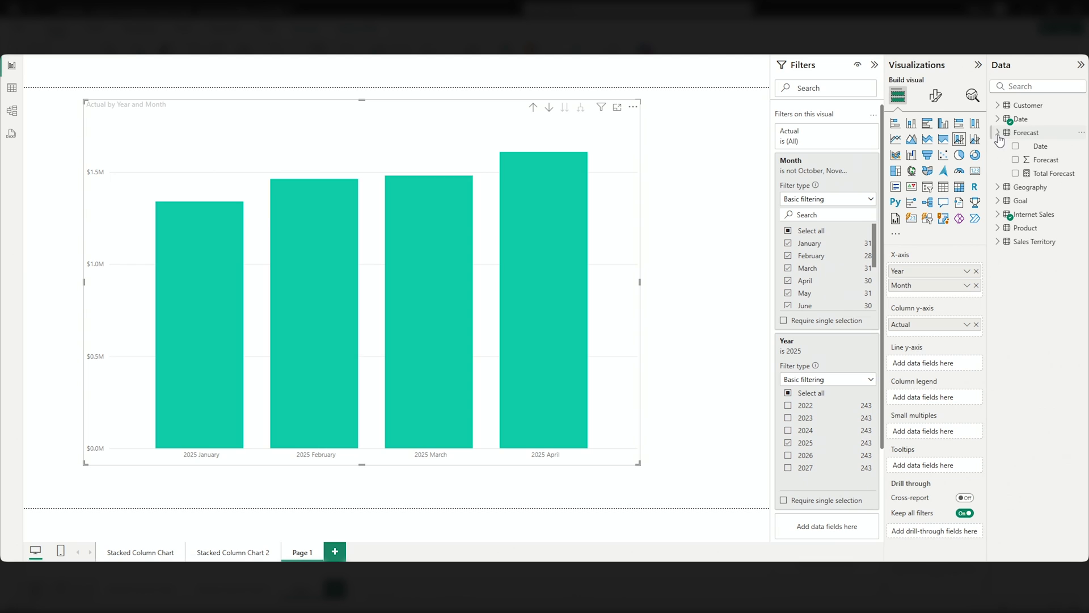
left_click(1047, 176)
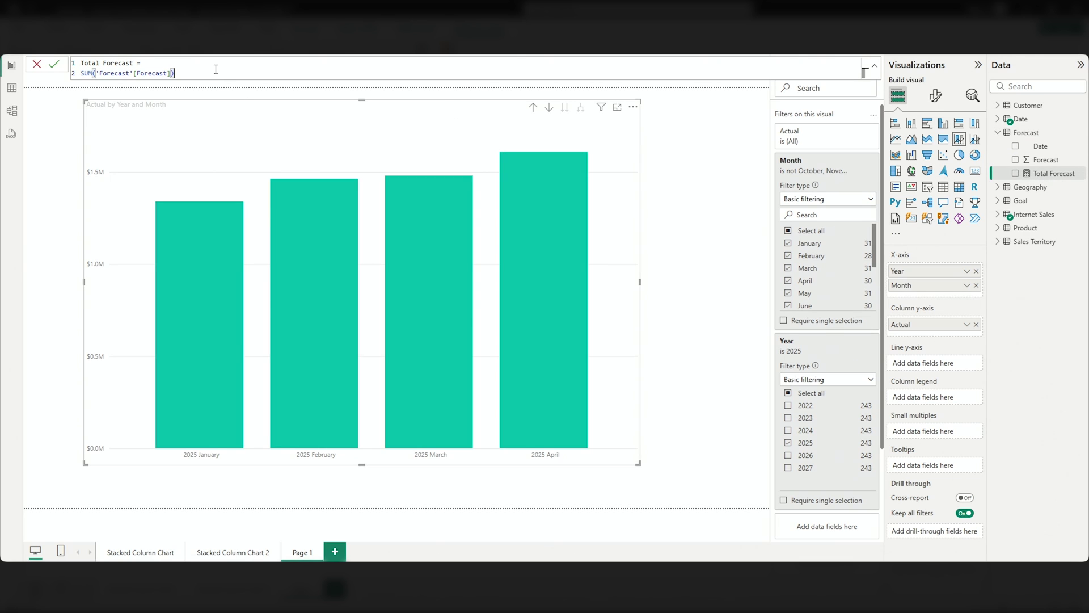
scroll(94, 72, "up", 3)
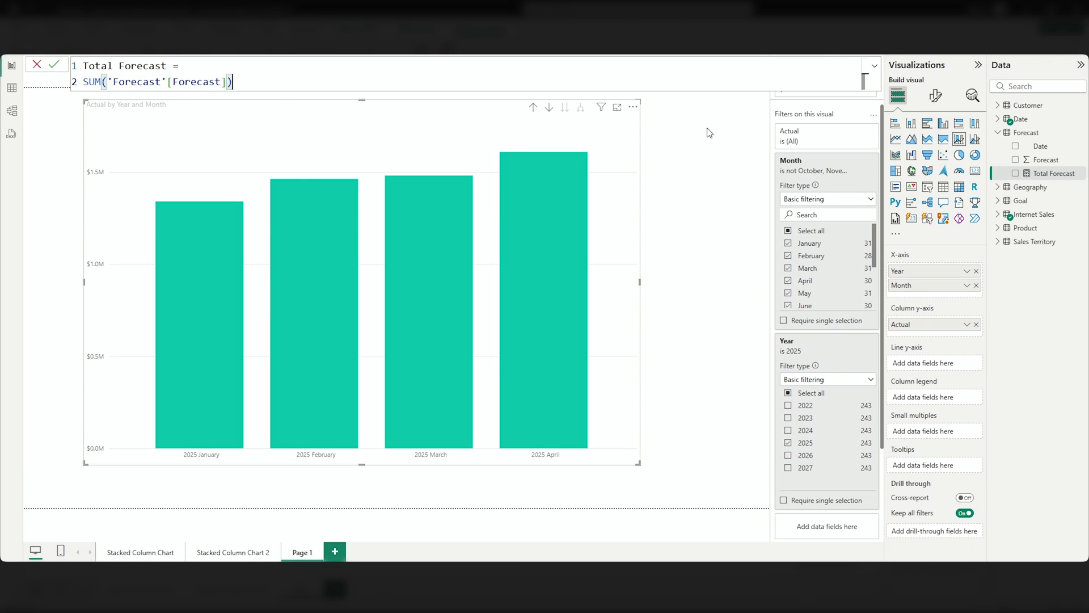
left_click_drag(1040, 180, 625, 389)
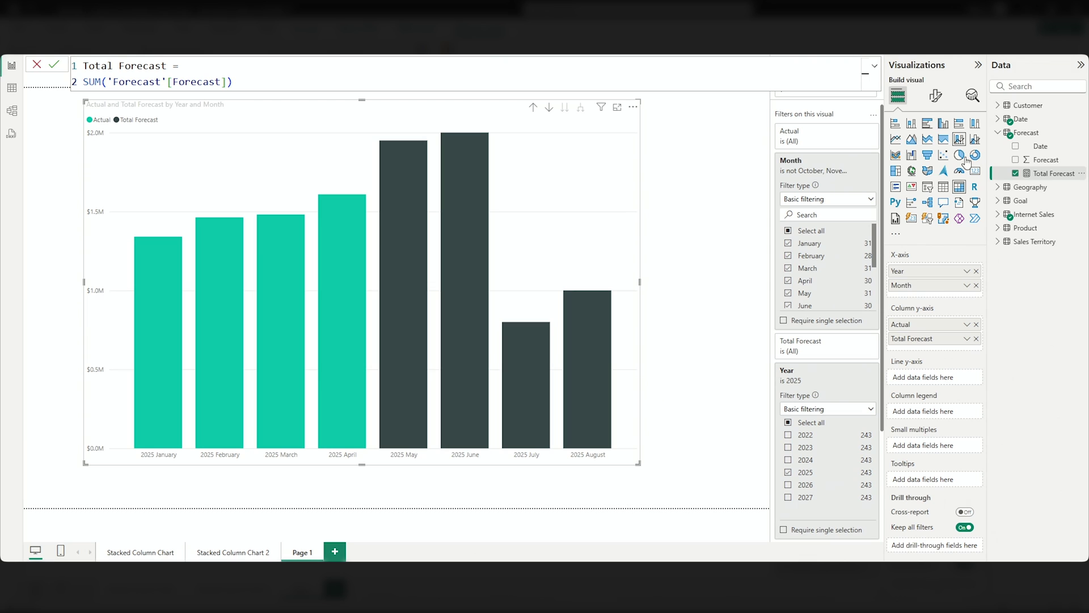
left_click(999, 133)
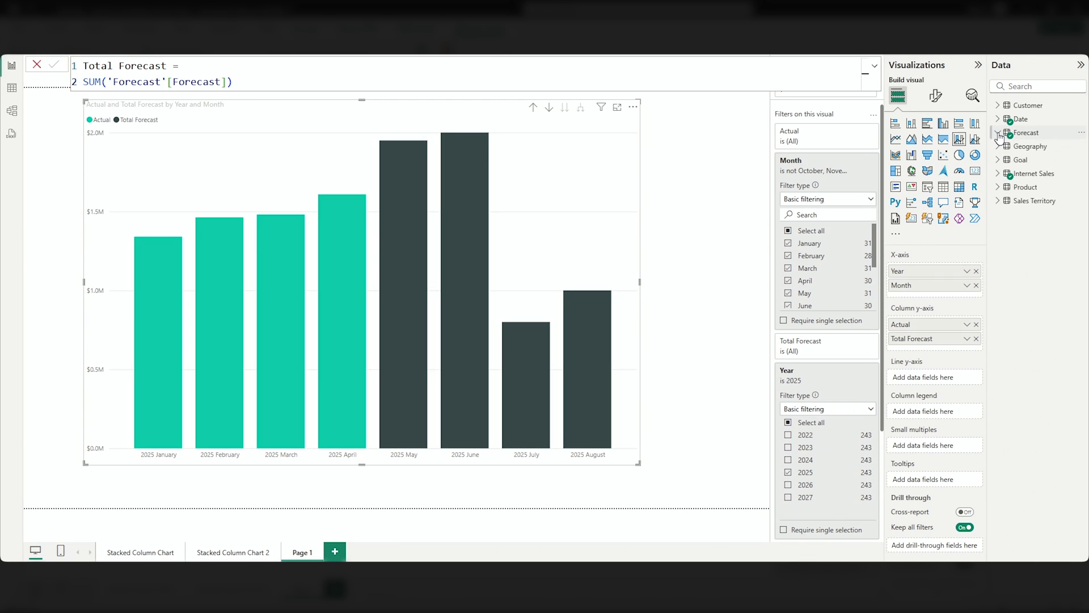
Review Total Goal's SUM formula, try it as a column series, then remove it.
left_click(1008, 160)
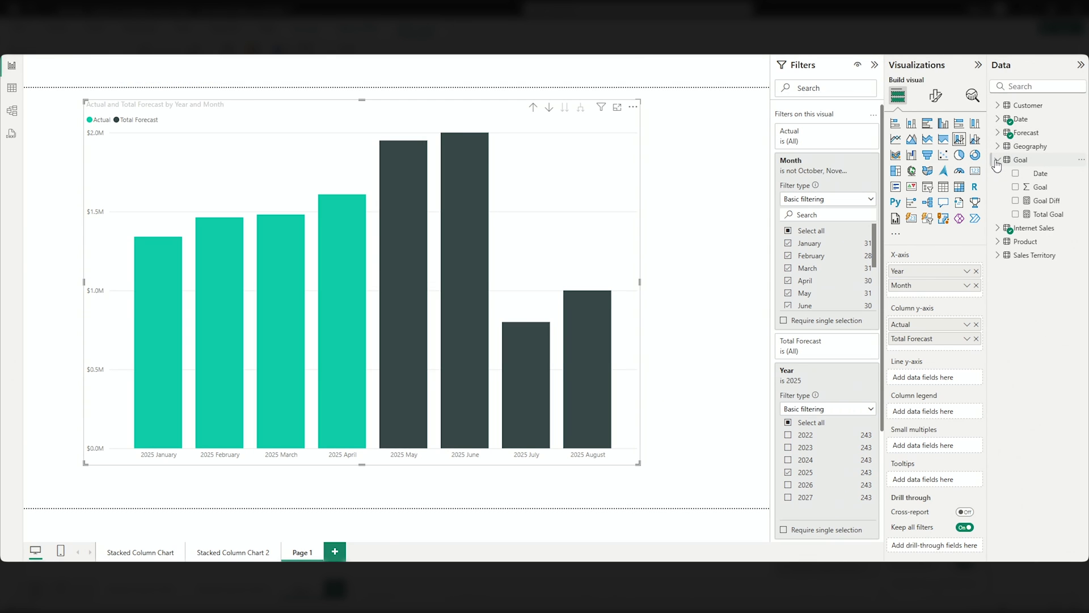
left_click(1047, 214)
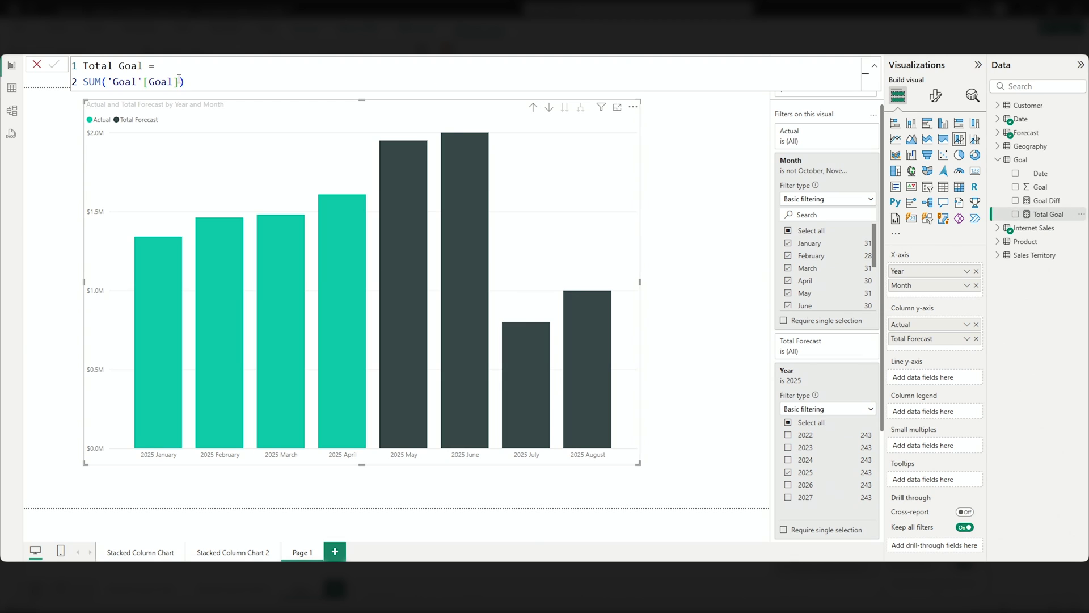
left_click_drag(181, 80, 61, 86)
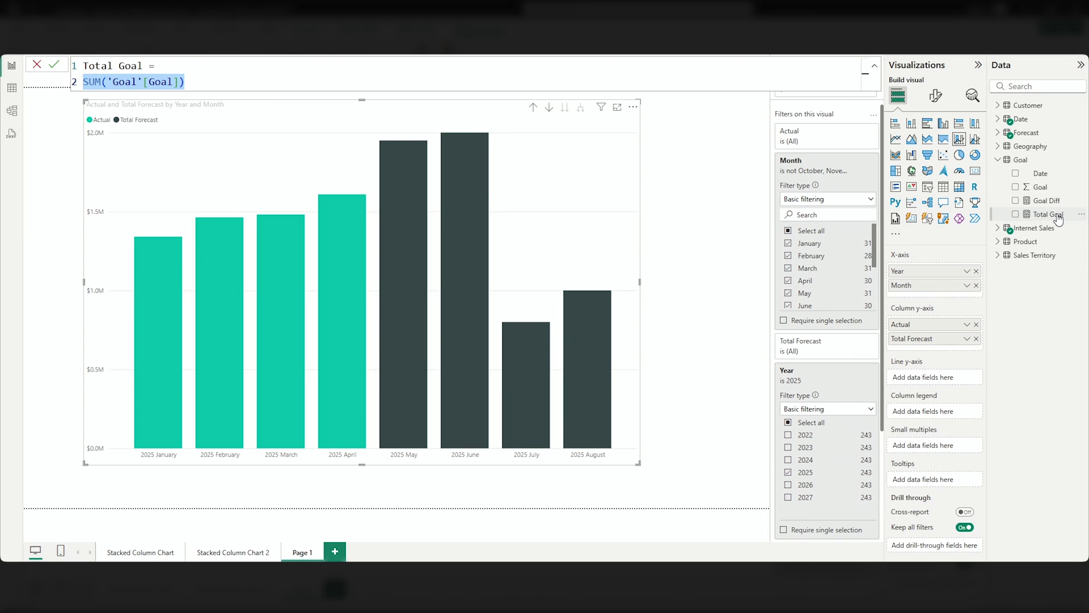
left_click_drag(1052, 214, 547, 277)
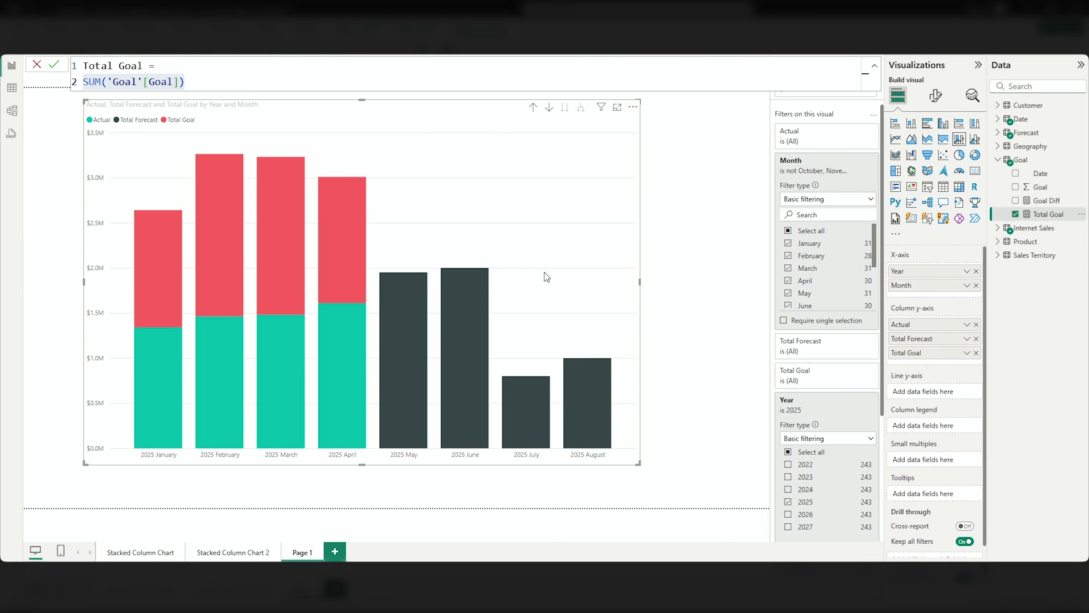
mouse_move(334, 225)
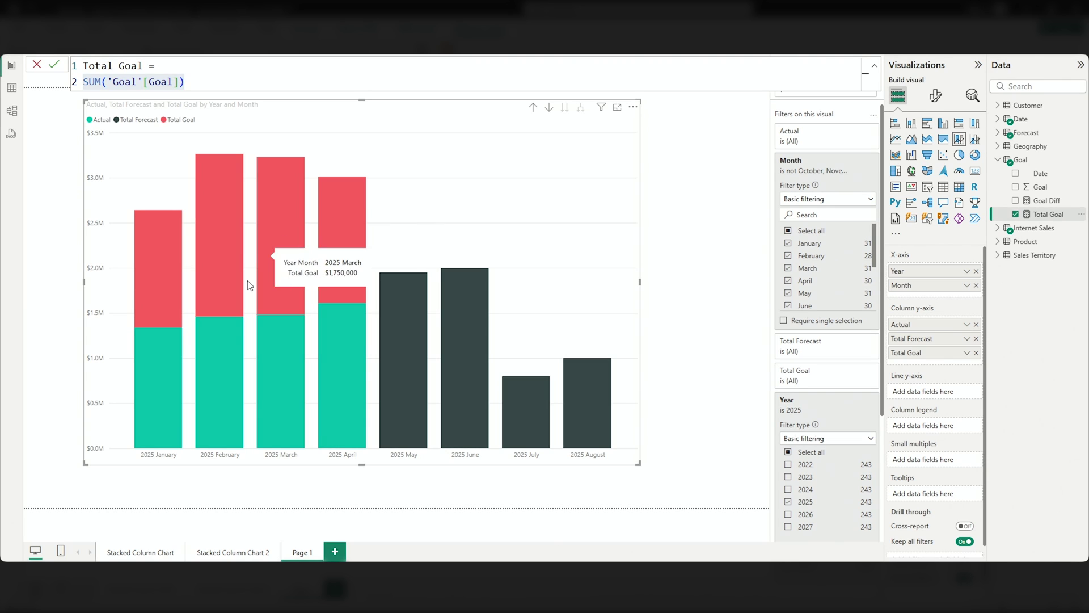
mouse_move(279, 280)
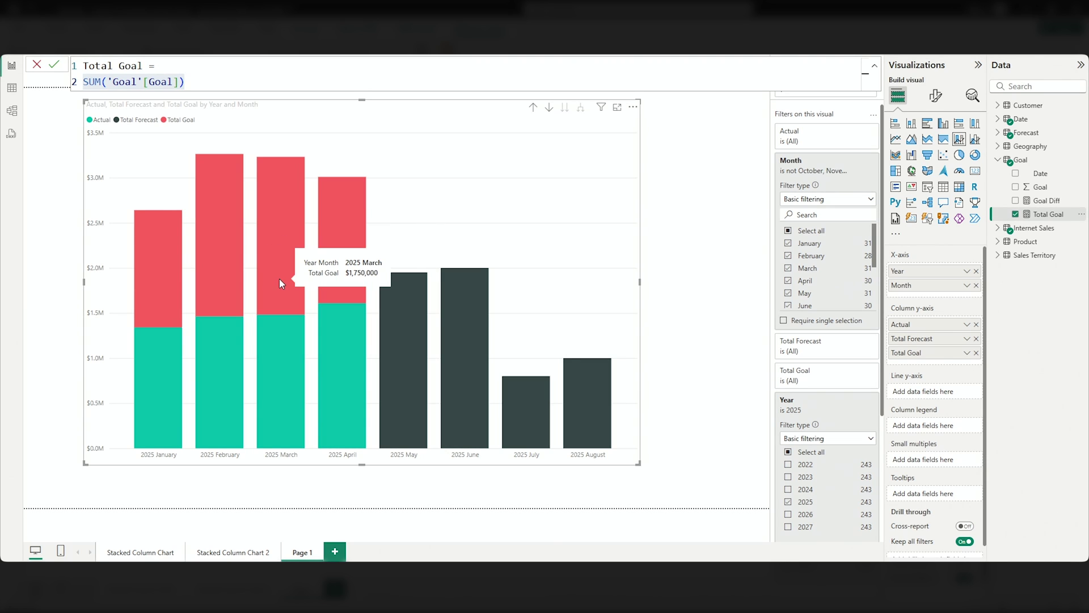
mouse_move(222, 340)
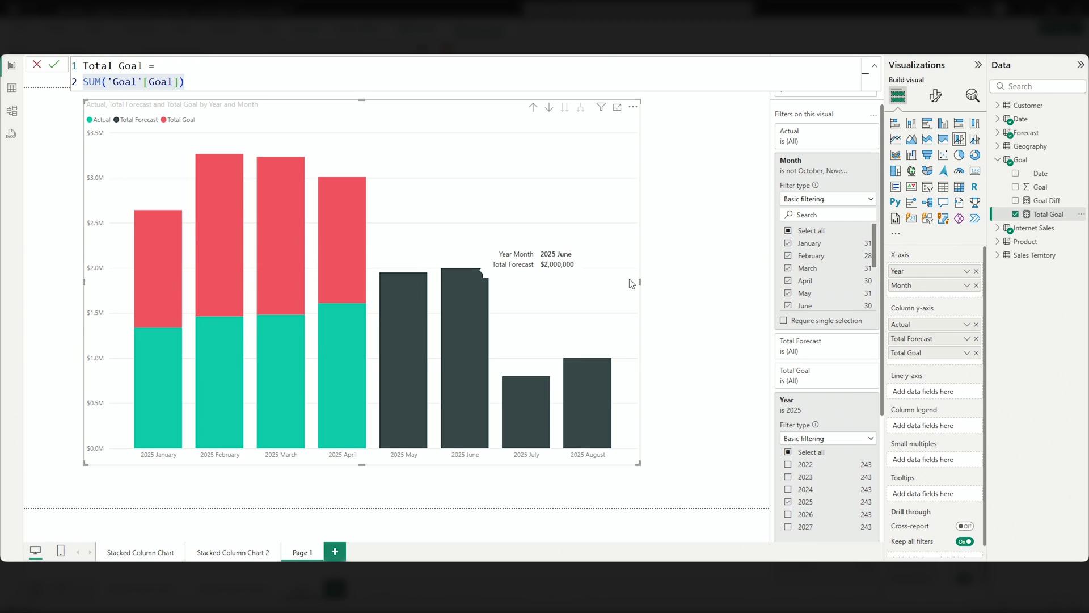
left_click(975, 353)
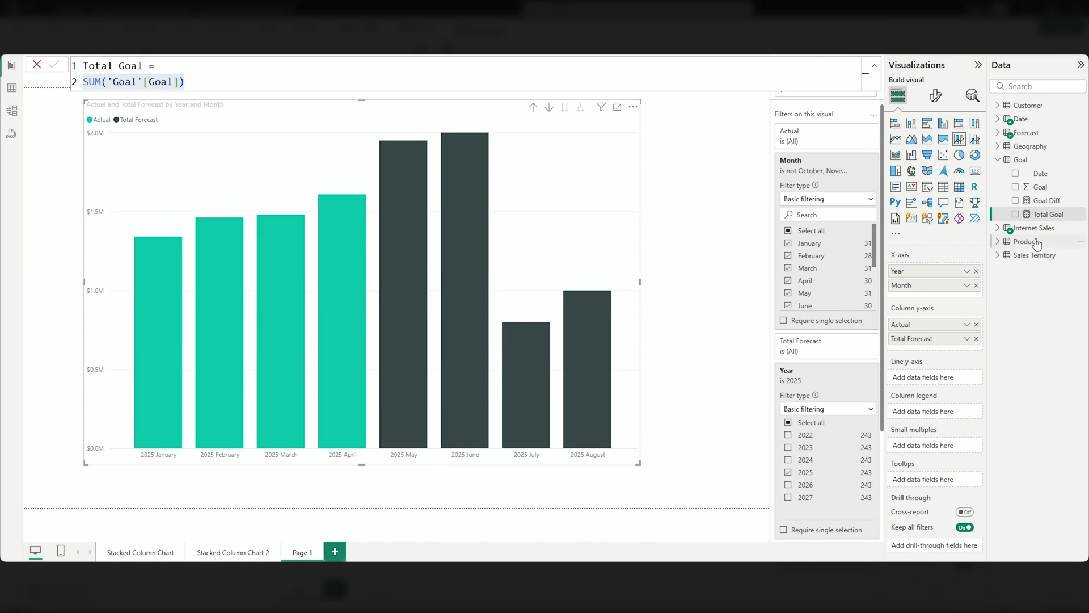
Inspect the Goal Diff DAX, noting the _Diff test on line 6 and returned _Diff on line 7.
left_click(1045, 201)
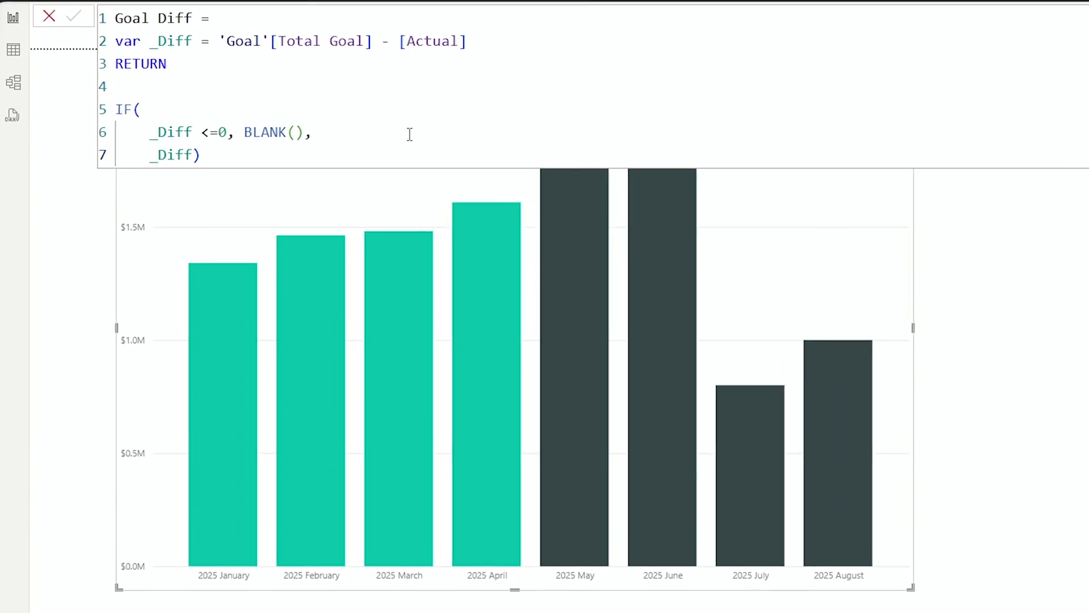
left_click(409, 134)
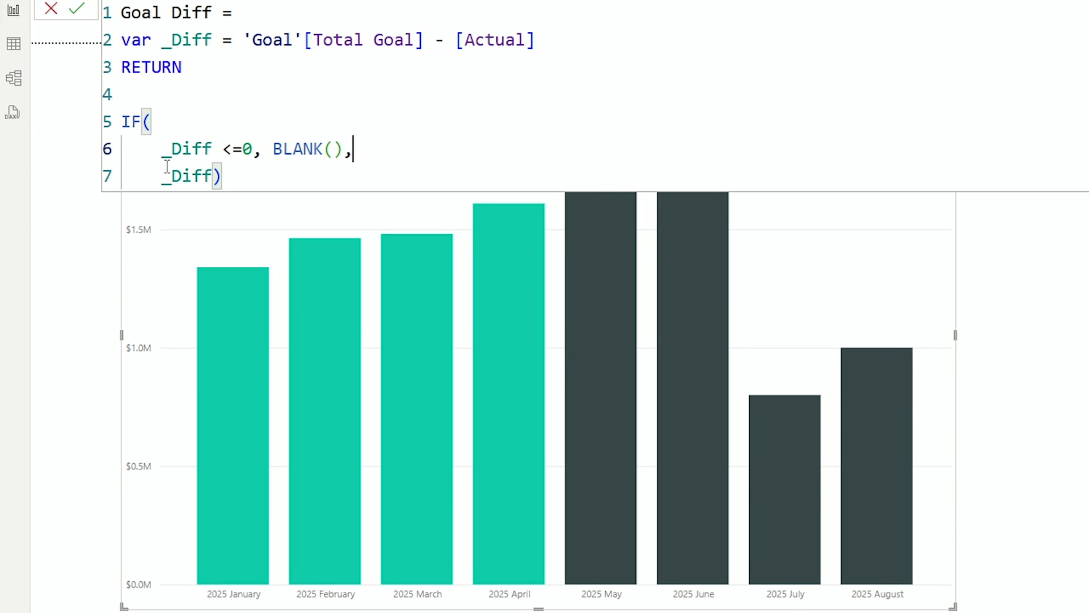
left_click_drag(162, 154, 213, 152)
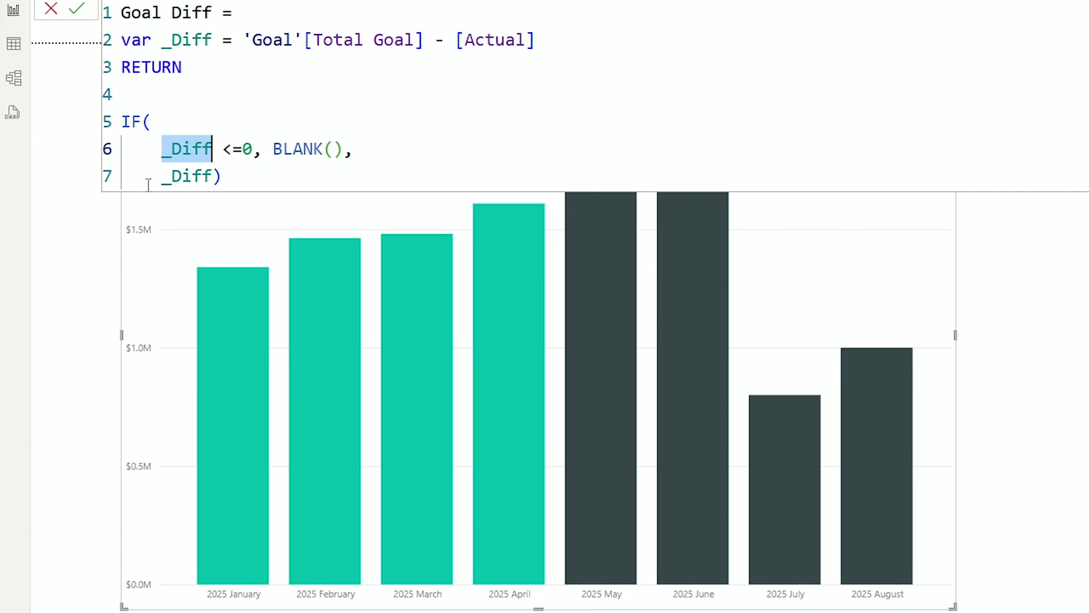
left_click_drag(152, 177, 222, 177)
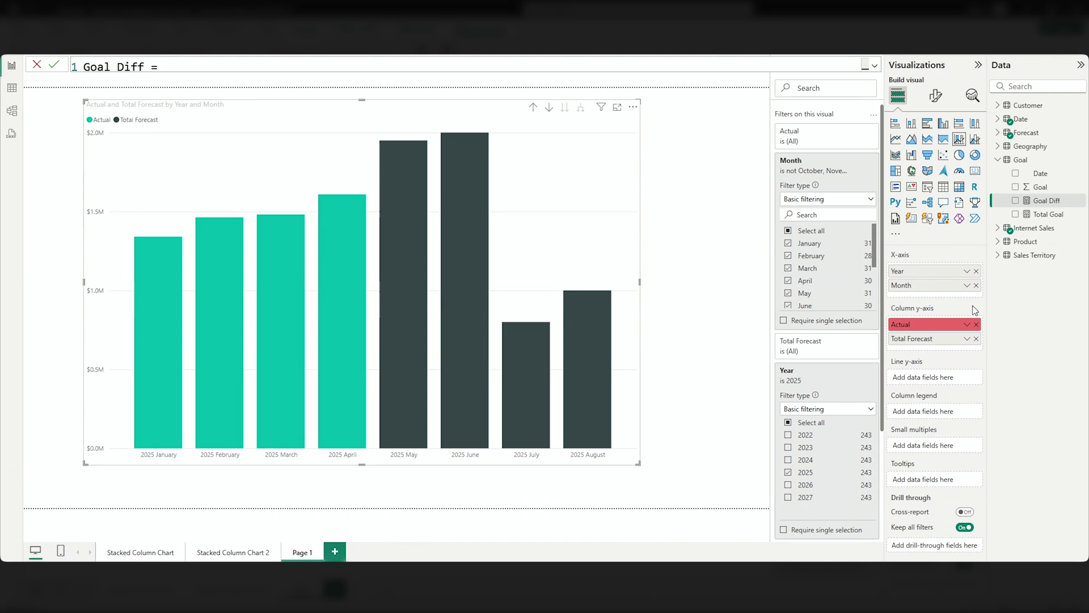
Replace Actual with Goal Diff in the chart's column y-axis.
left_click(976, 323)
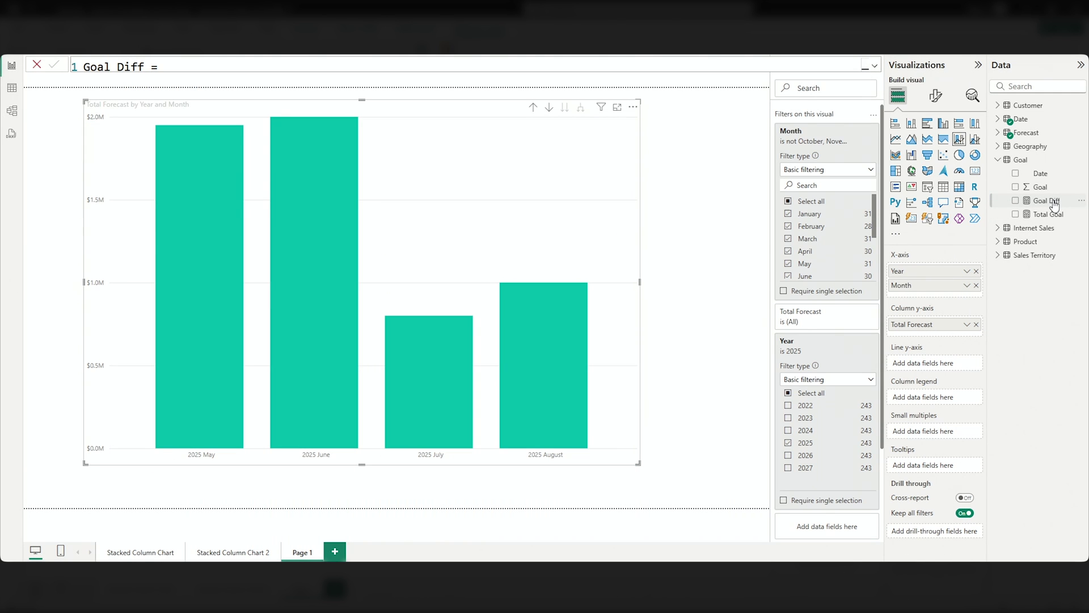
left_click_drag(1054, 205, 953, 326)
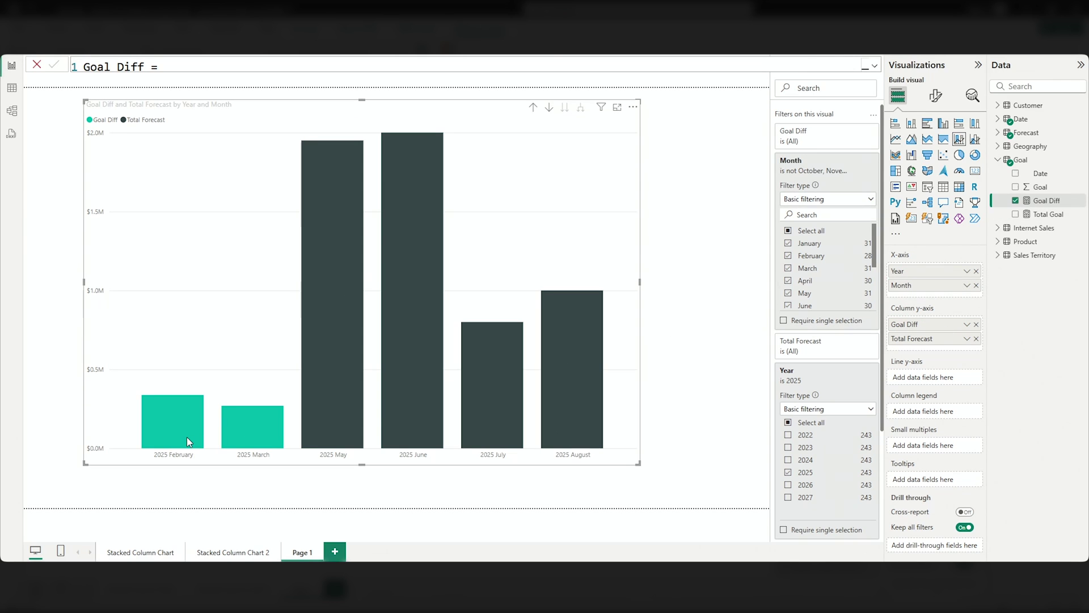
mouse_move(252, 445)
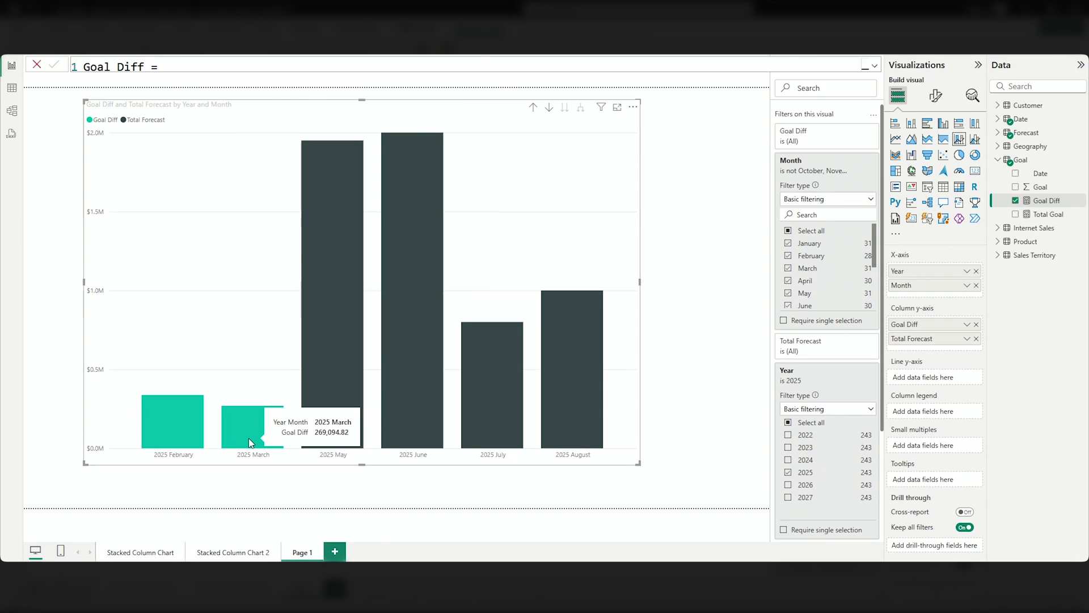
Add Actual back to the column y-axis beneath Goal Diff and widen the chart.
left_click(1049, 200)
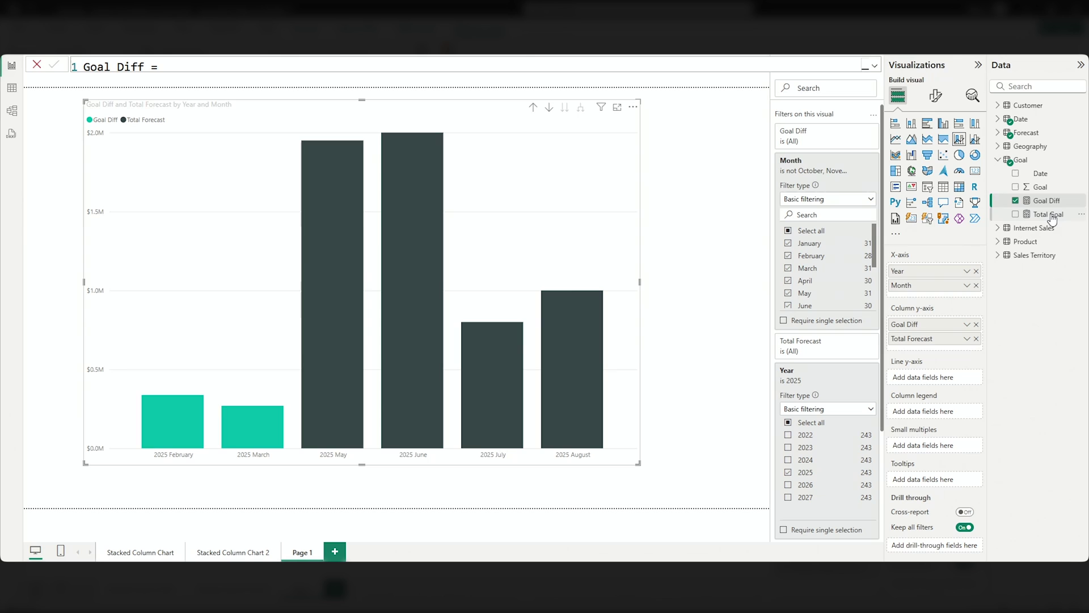
left_click(1000, 229)
left_click_drag(1042, 258, 966, 325)
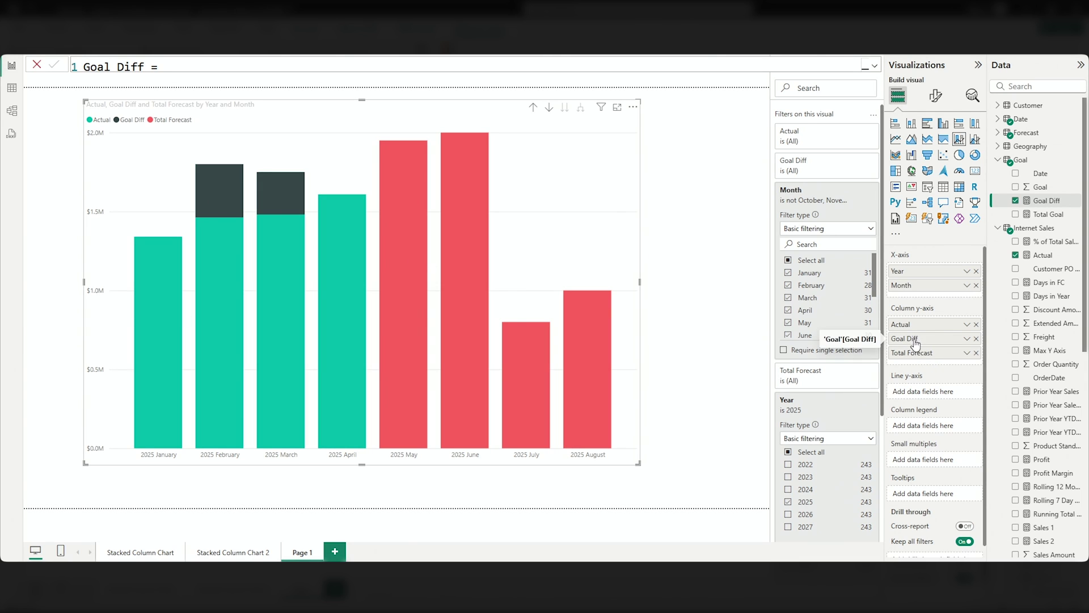
left_click_drag(639, 463, 701, 479)
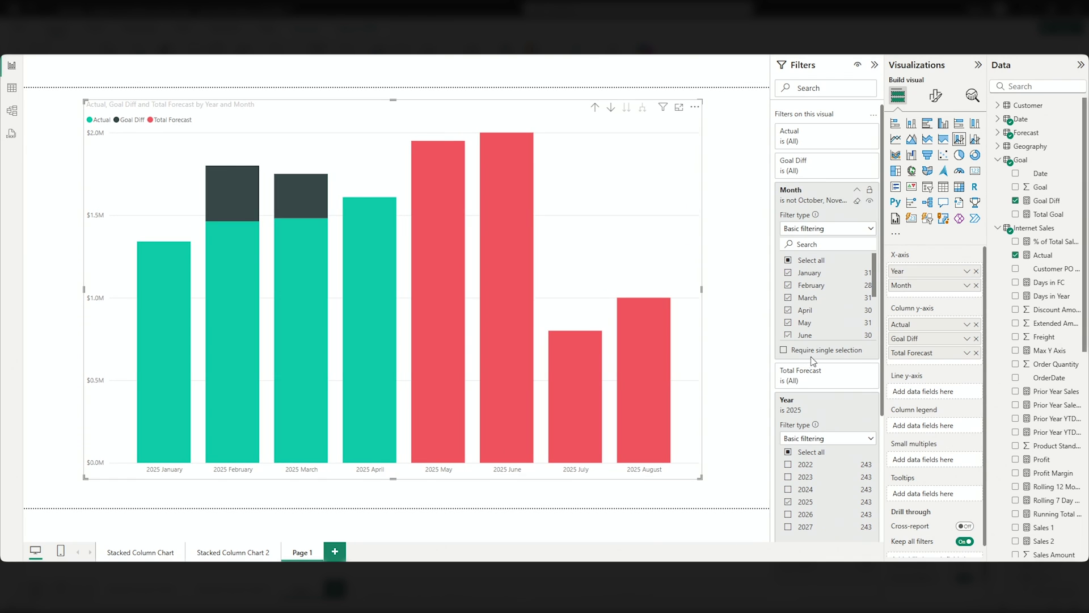
Color the Actual columns bright green using a custom column color.
left_click(936, 96)
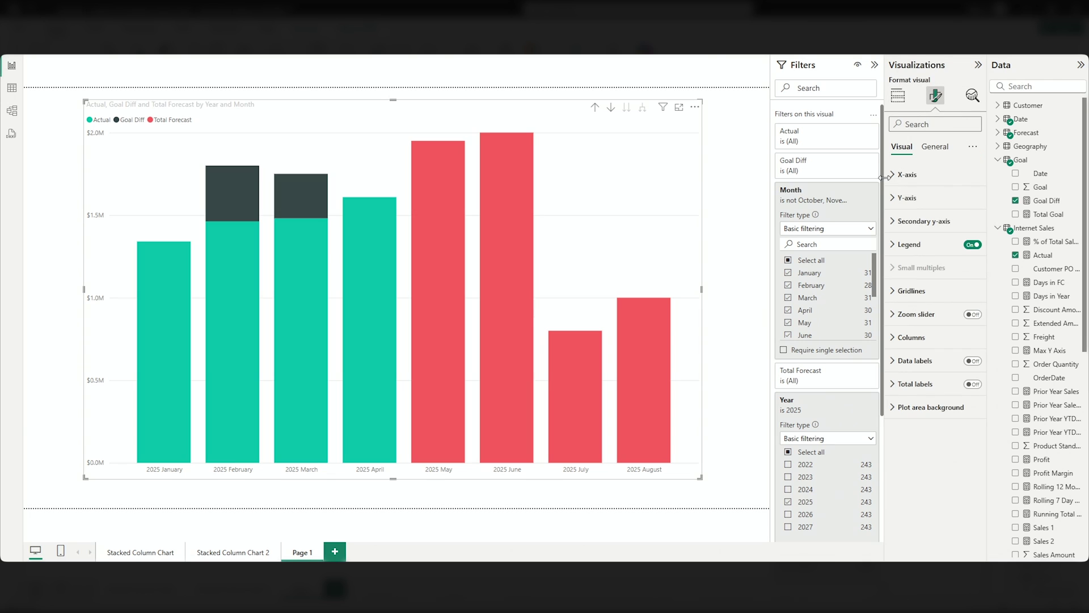
left_click(936, 148)
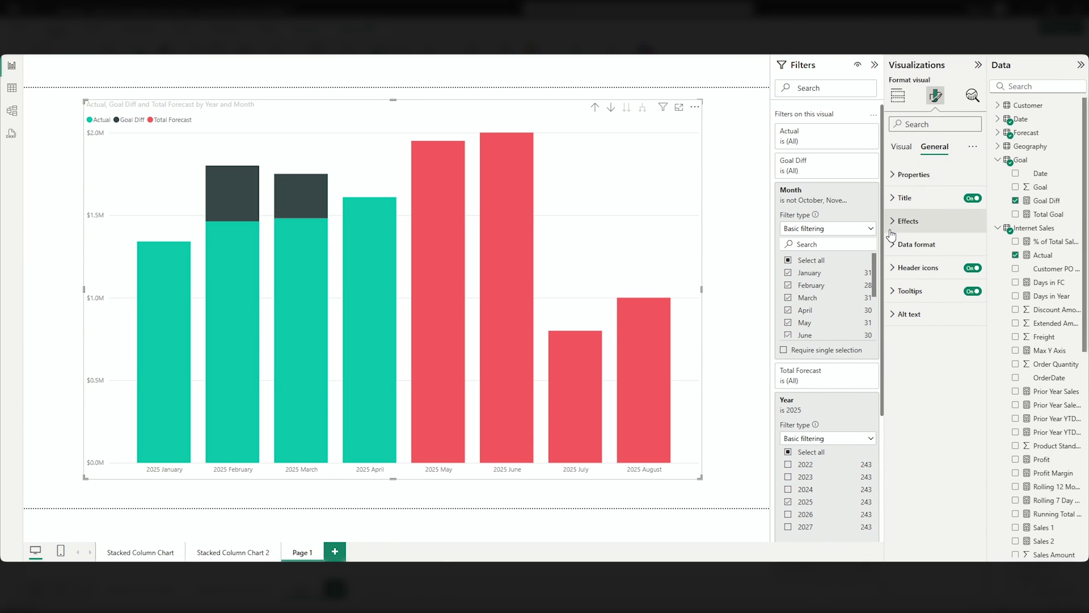
left_click(901, 148)
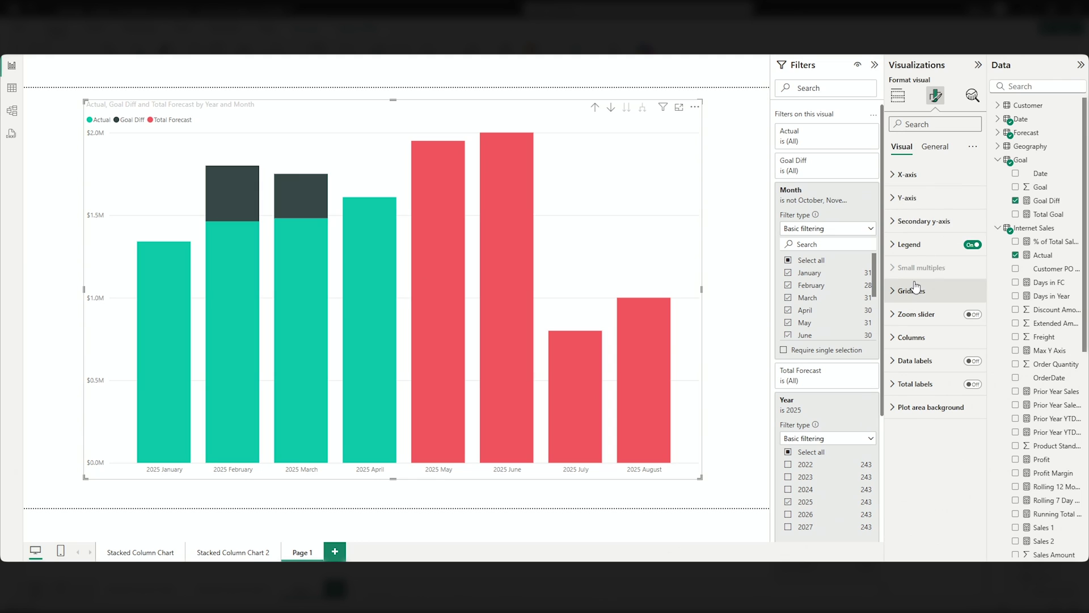
left_click(895, 338)
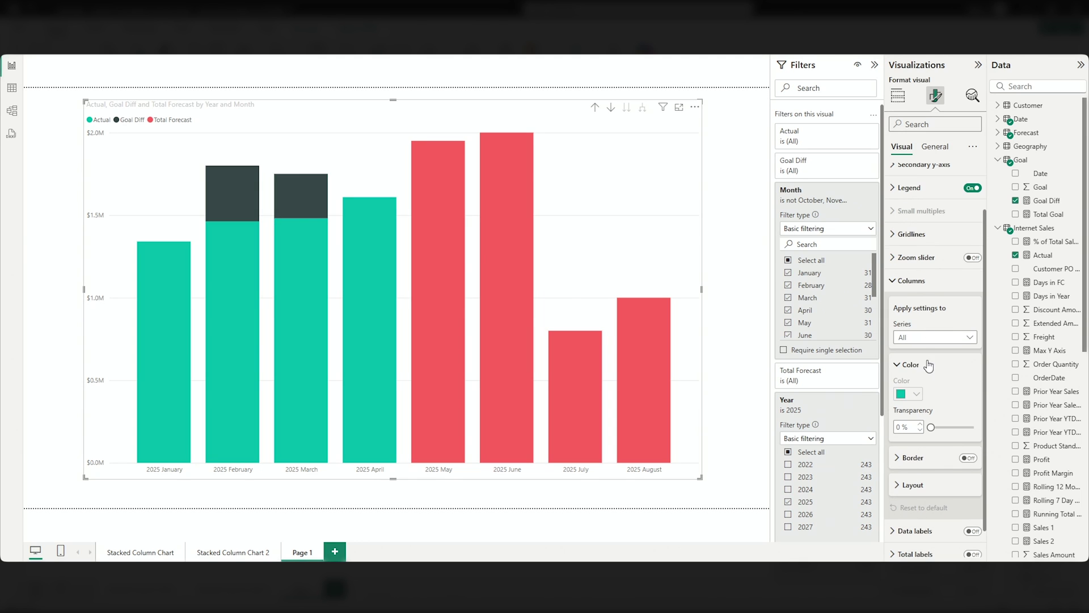
left_click(924, 339)
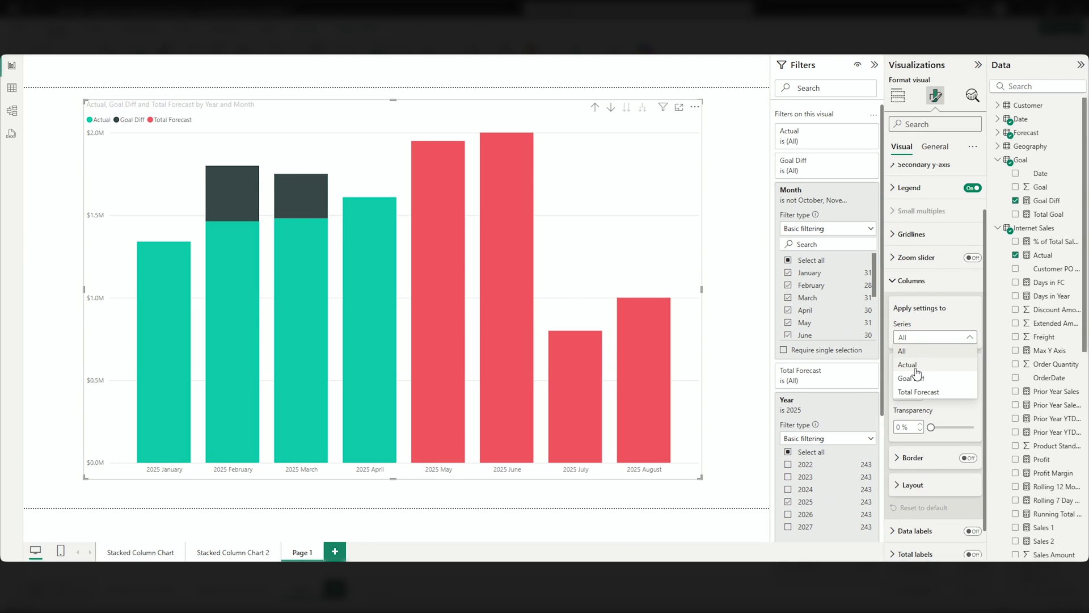
left_click(913, 364)
left_click(916, 394)
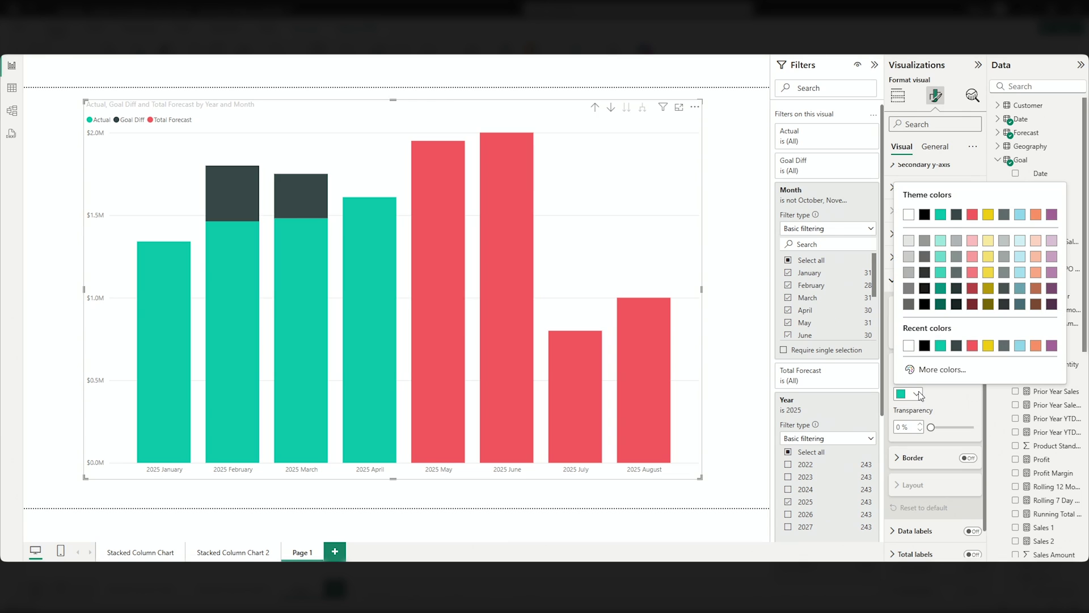
left_click(911, 372)
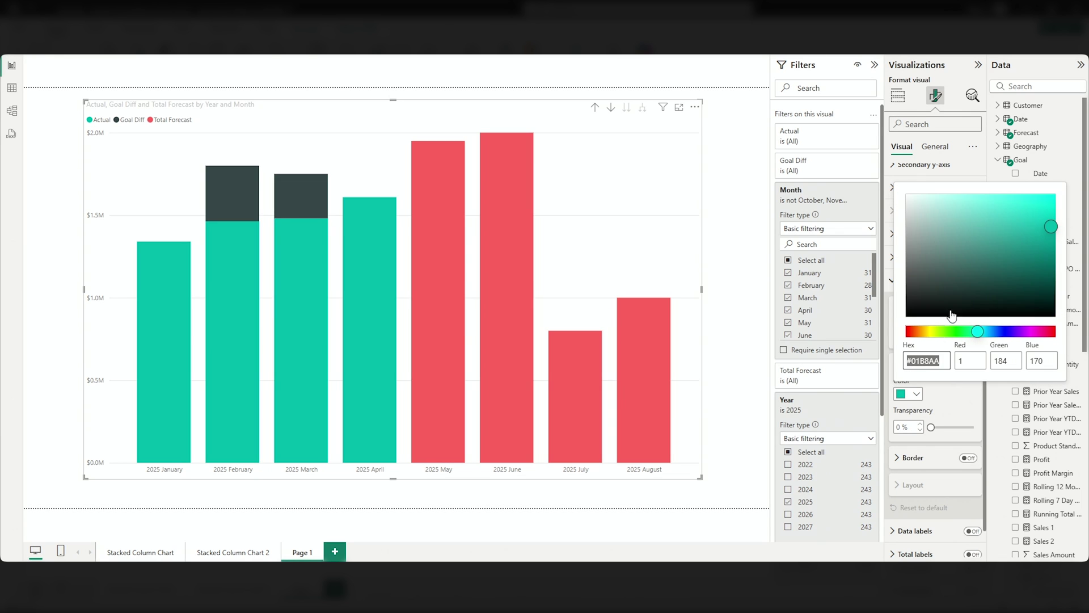
left_click(952, 330)
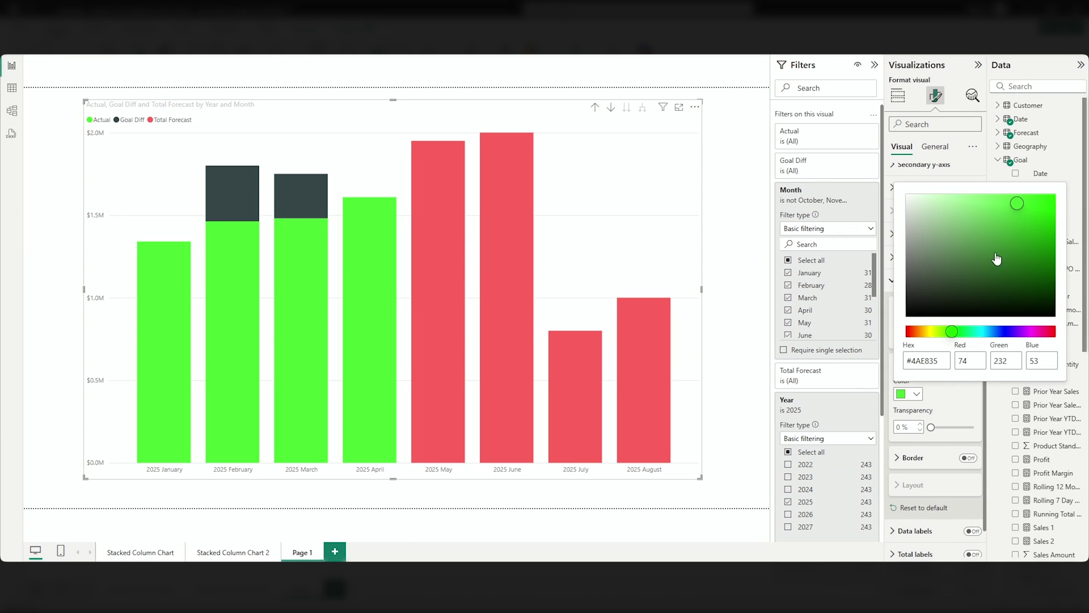
left_click(938, 402)
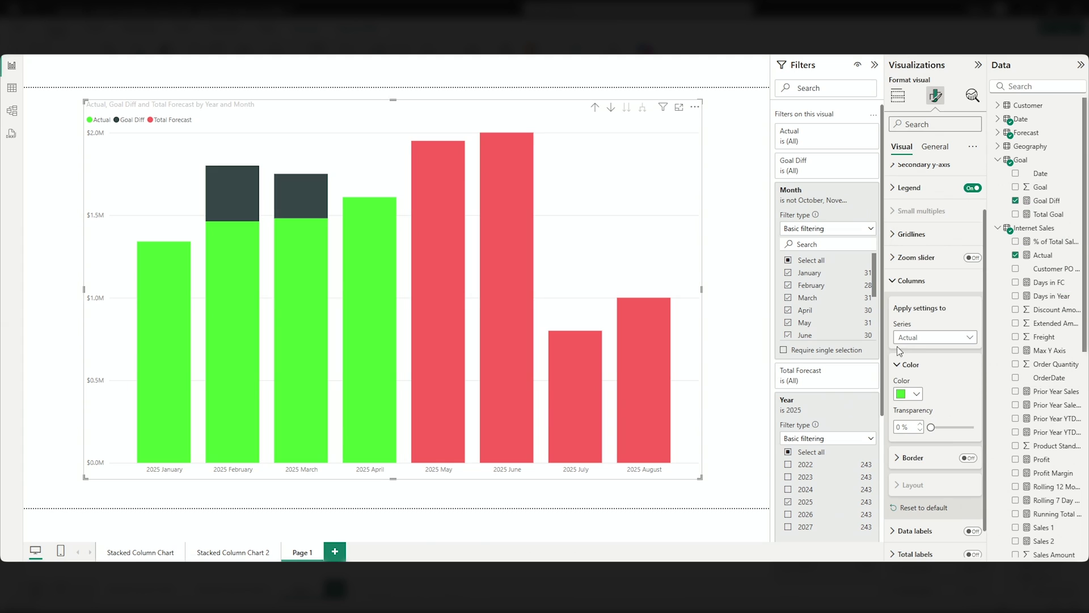
Make the Total Forecast columns dark blue.
left_click(917, 336)
key("Escape")
left_click(912, 395)
left_click(912, 370)
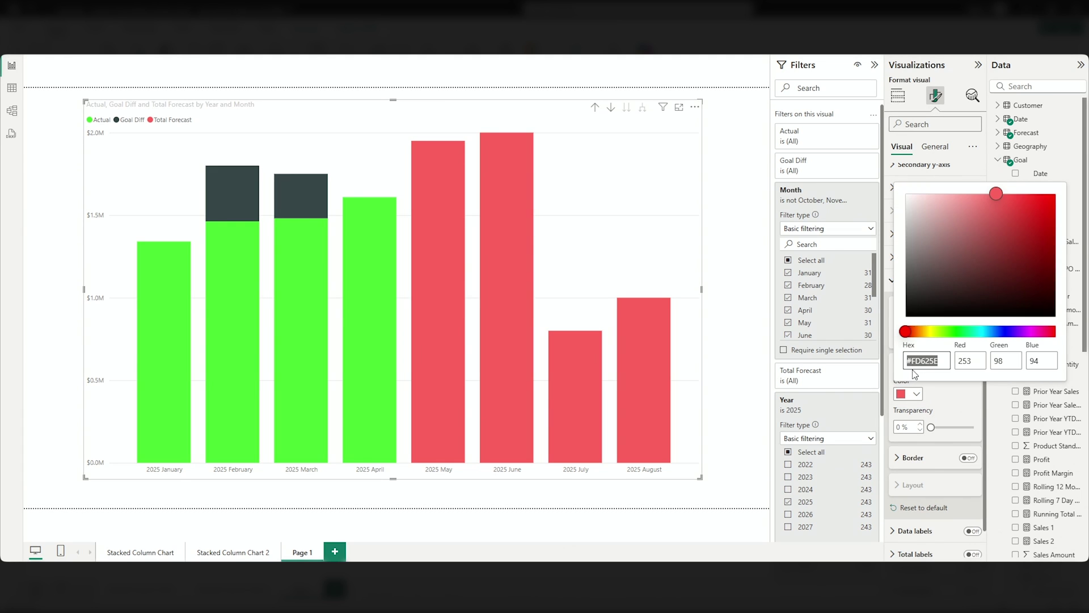
left_click(1032, 225)
left_click(963, 391)
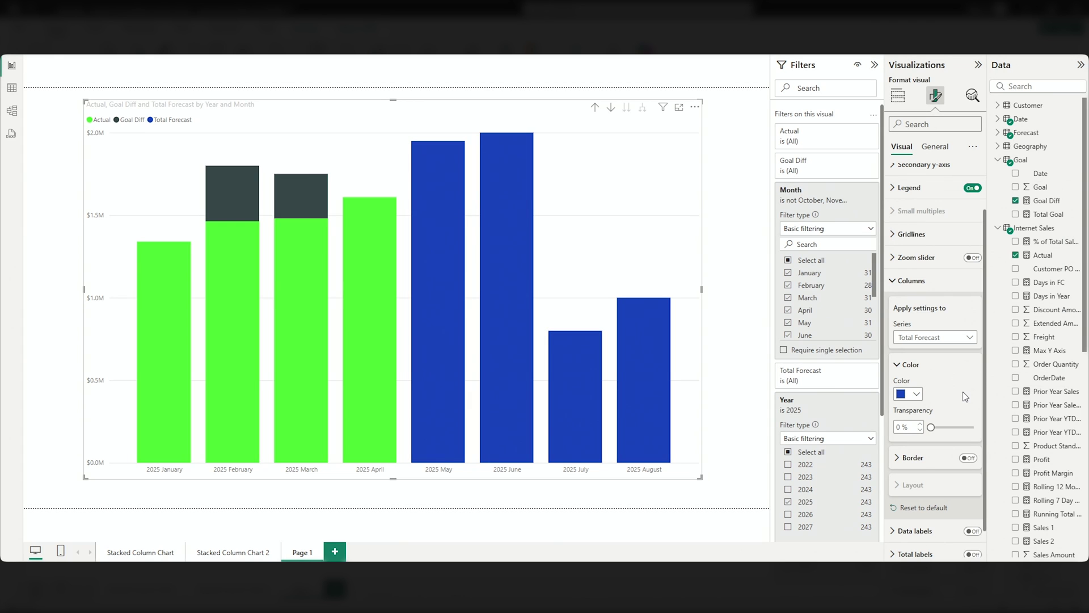
mouse_move(317, 202)
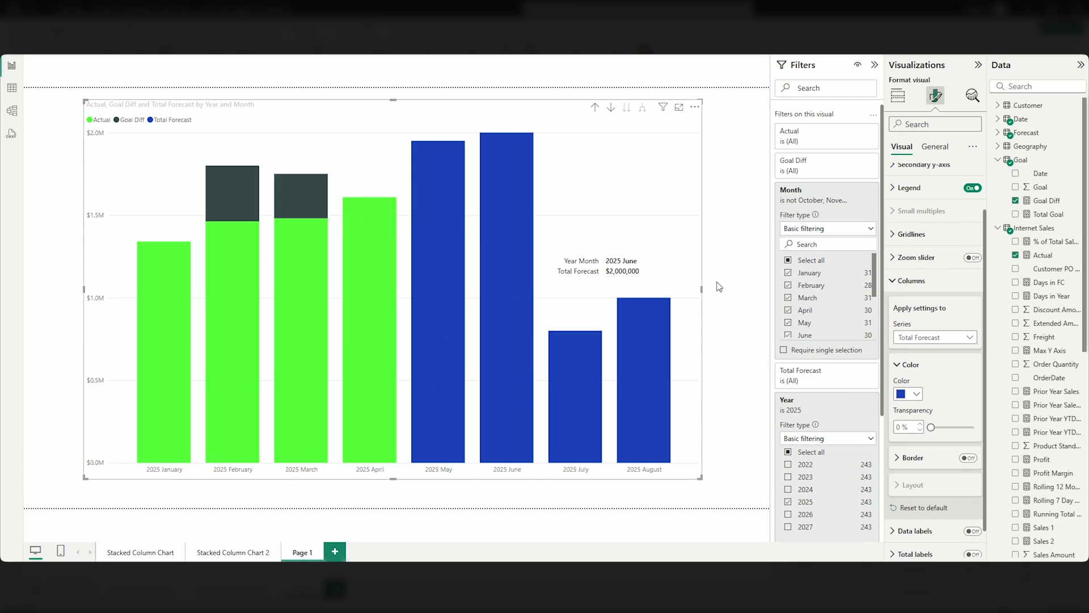
Color the Goal Diff segments red (#E1401B).
left_click(916, 339)
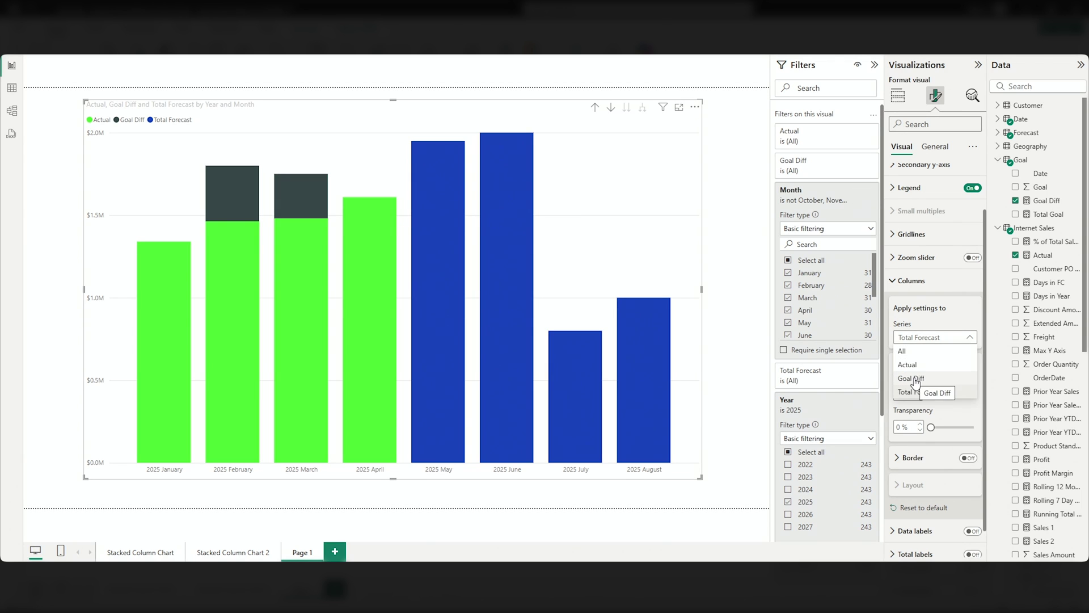
left_click(913, 378)
left_click(908, 394)
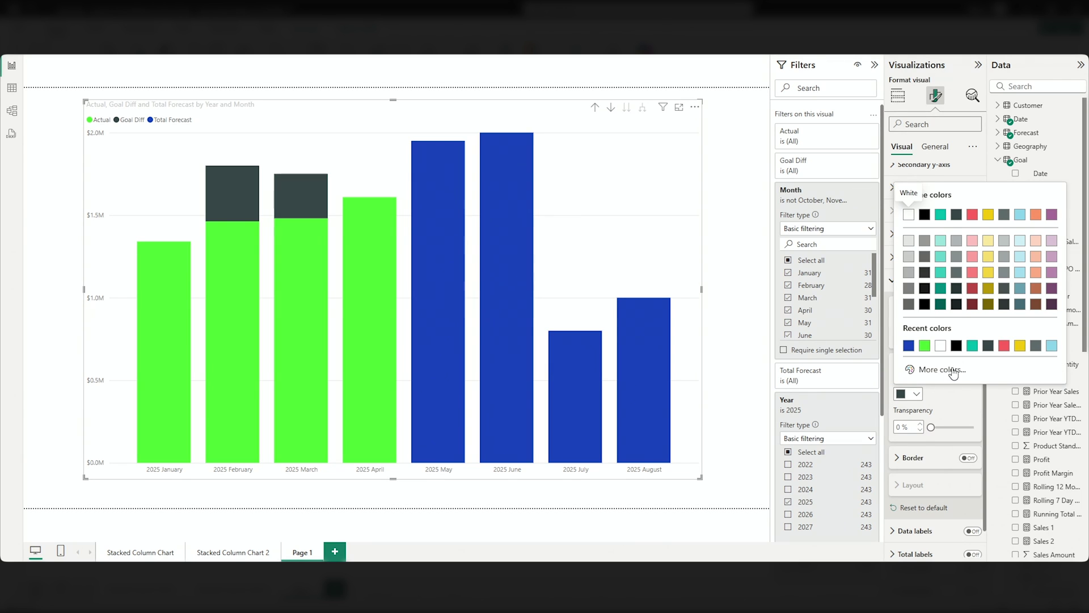
left_click(912, 374)
left_click(910, 331)
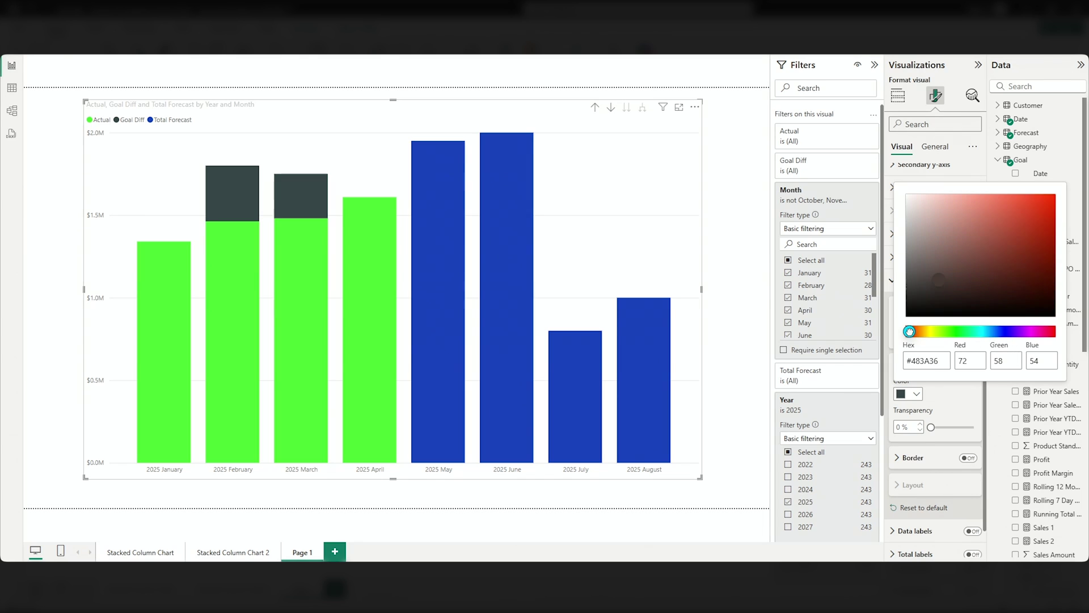
left_click(1031, 239)
left_click(1033, 206)
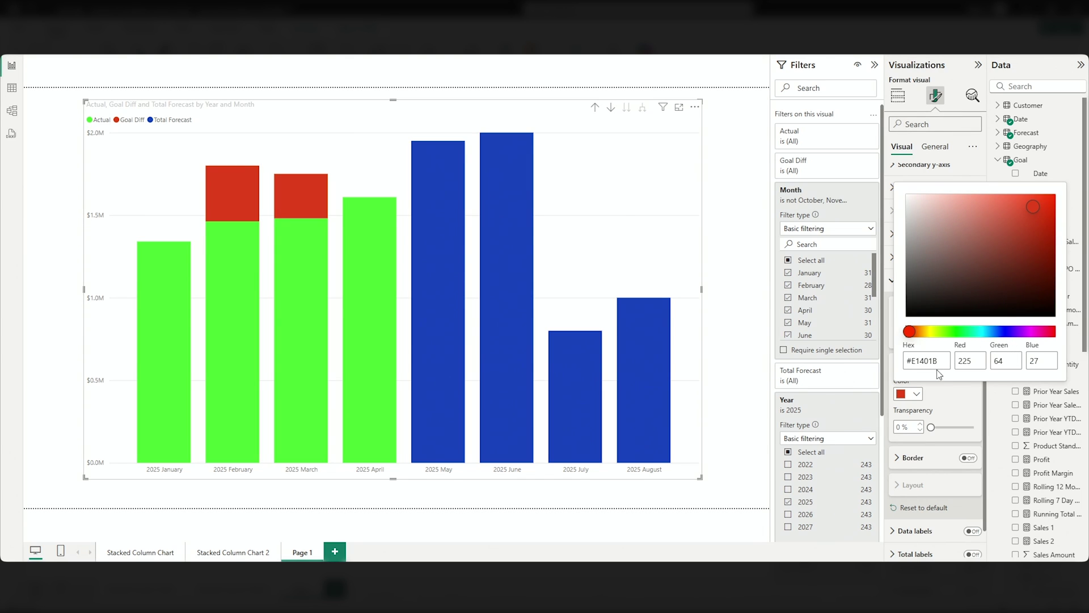
left_click(955, 389)
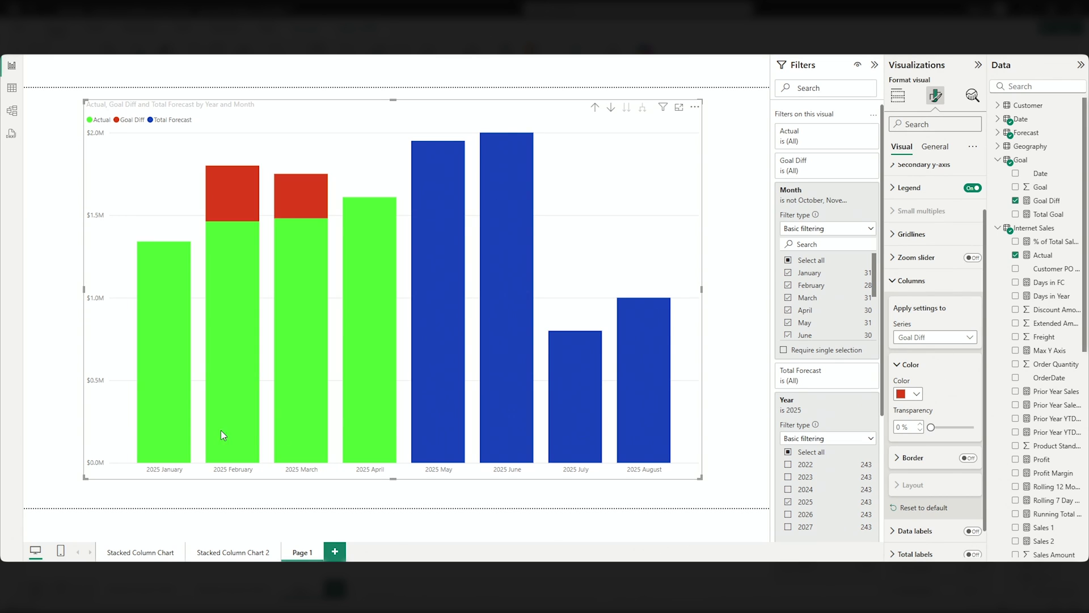
Turn on data labels with a label background and black value text.
left_click(902, 281)
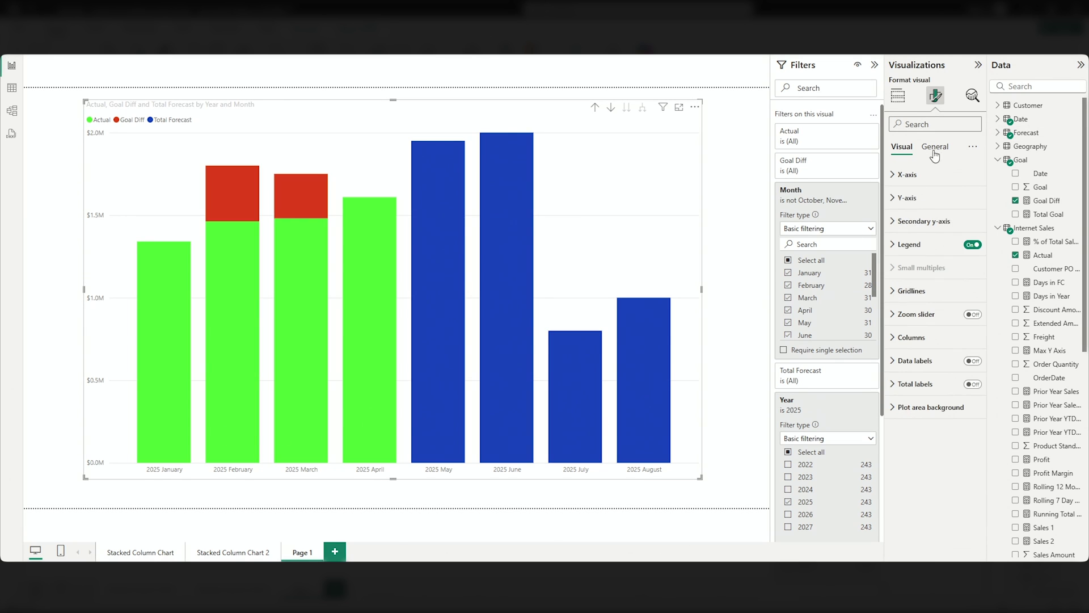
left_click(974, 362)
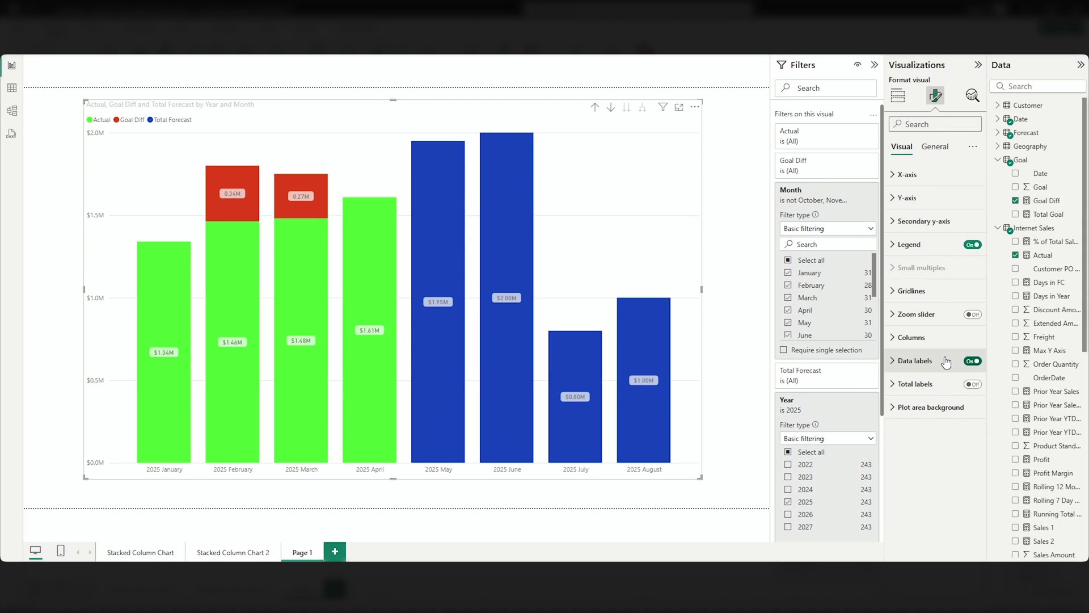
left_click(895, 363)
scroll(912, 357, "down", 4)
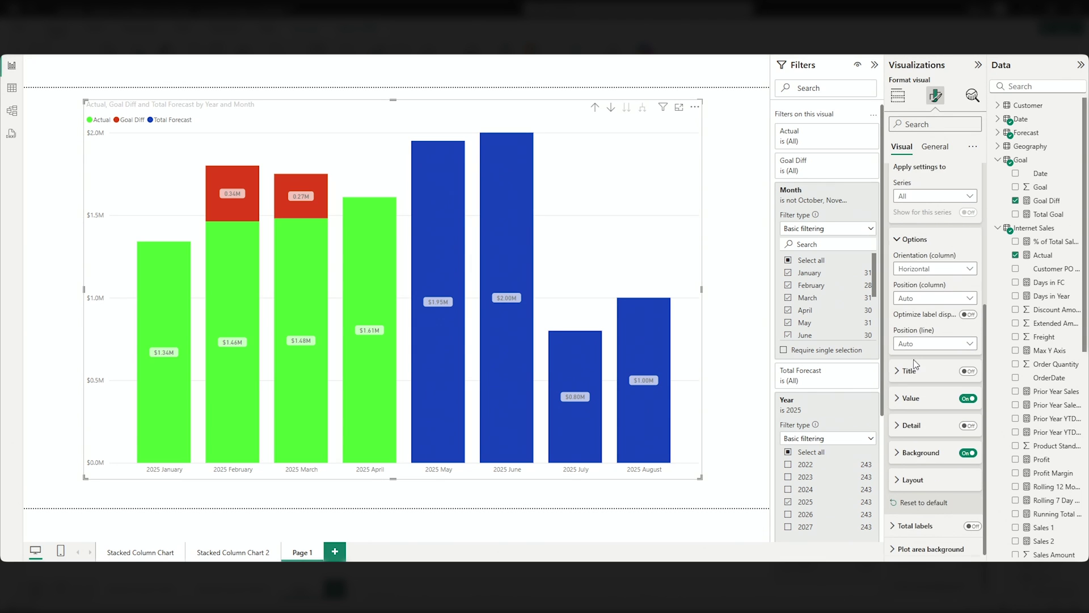
left_click(899, 450)
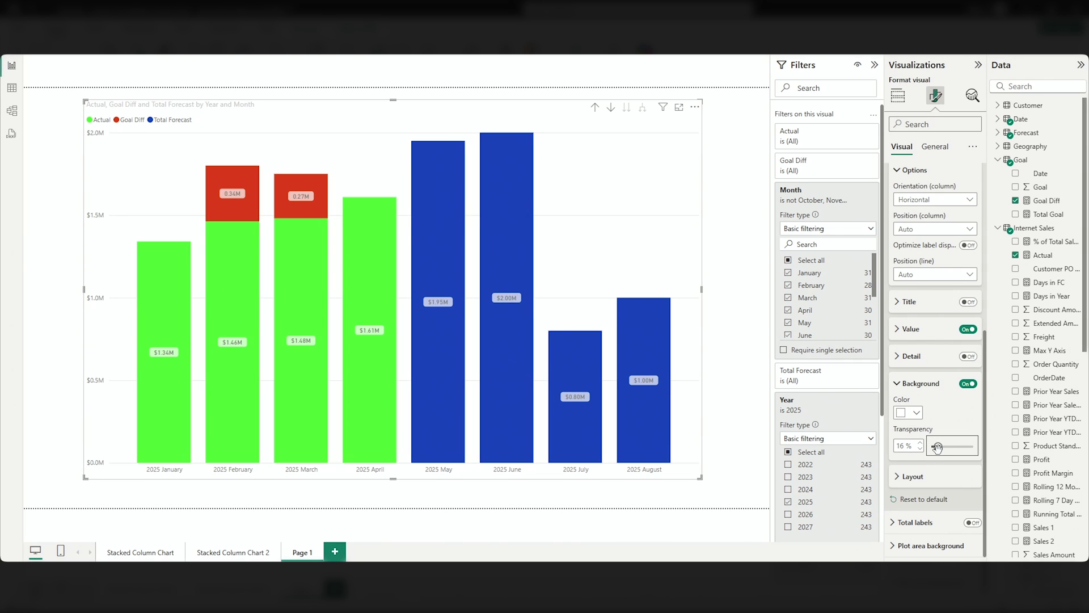
left_click(906, 331)
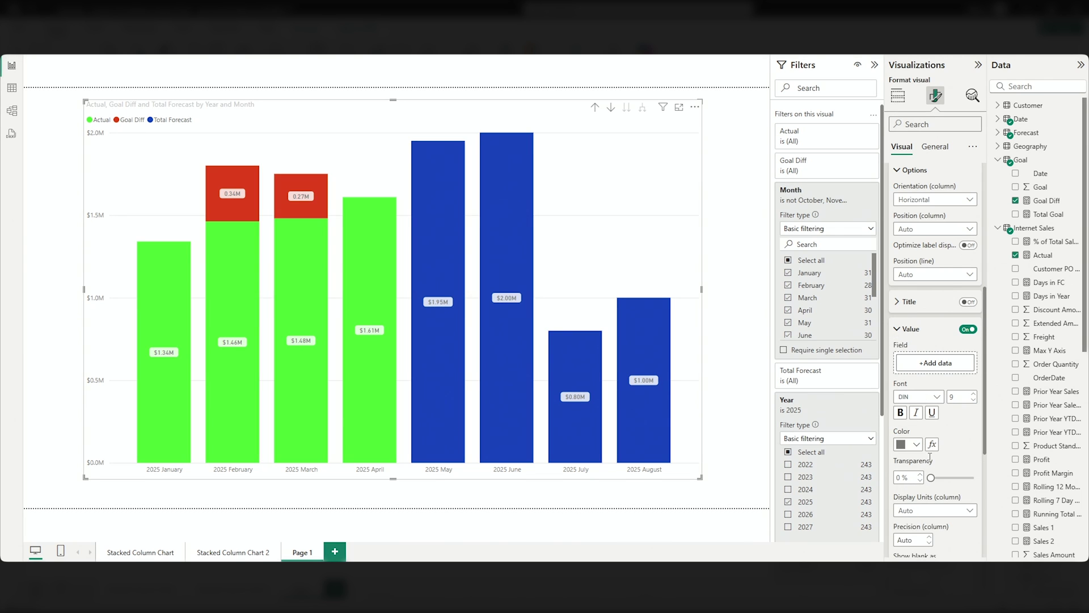
left_click(917, 445)
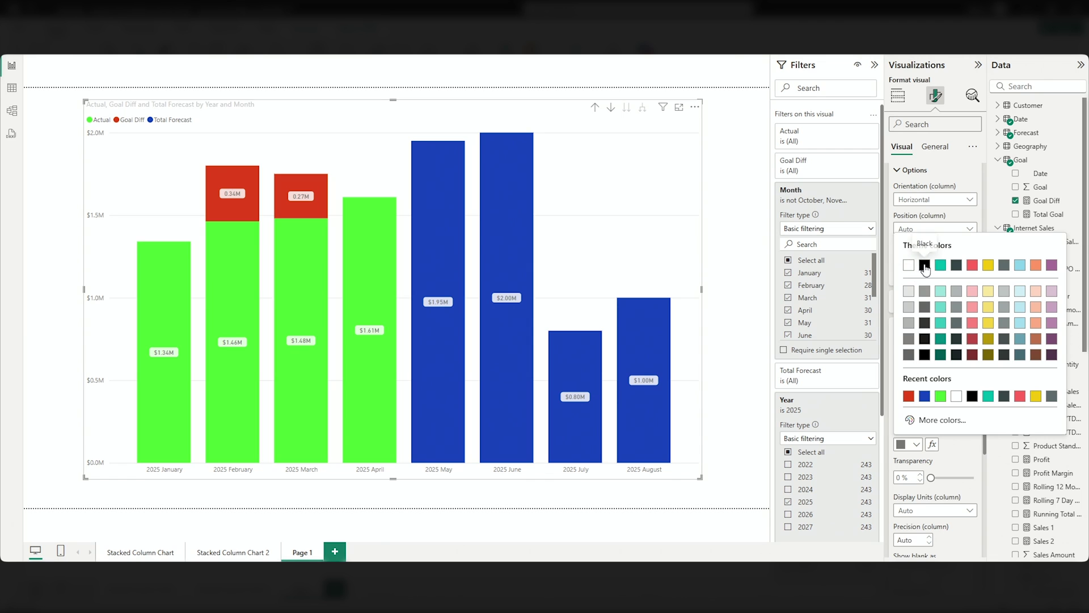
left_click(925, 266)
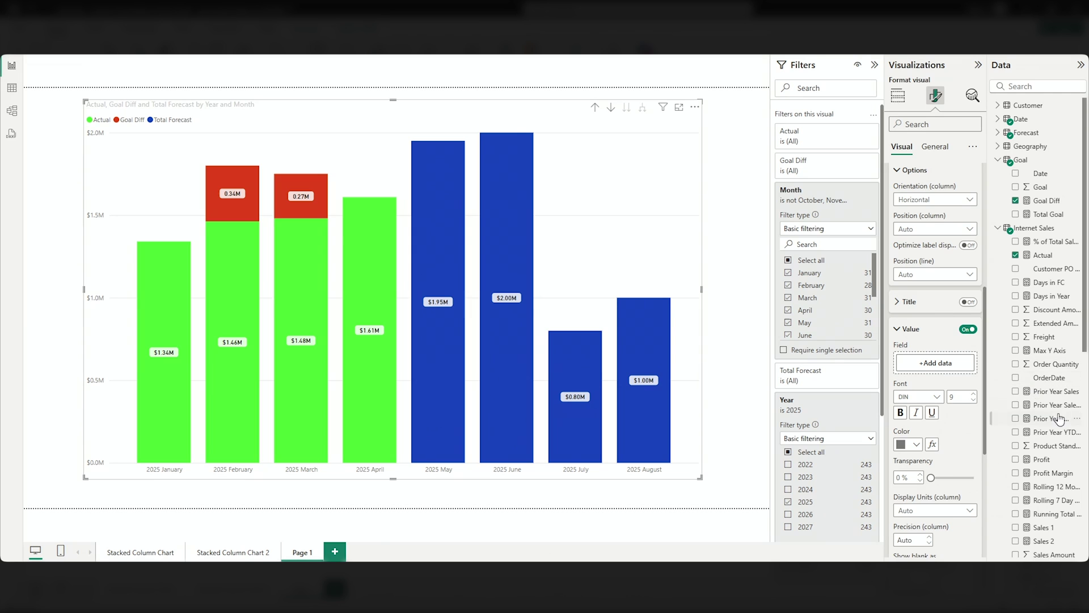
Add YTD Avg Sales to the Line y-axis so it plots as a line on the chart.
scroll(1058, 418, "down", 5)
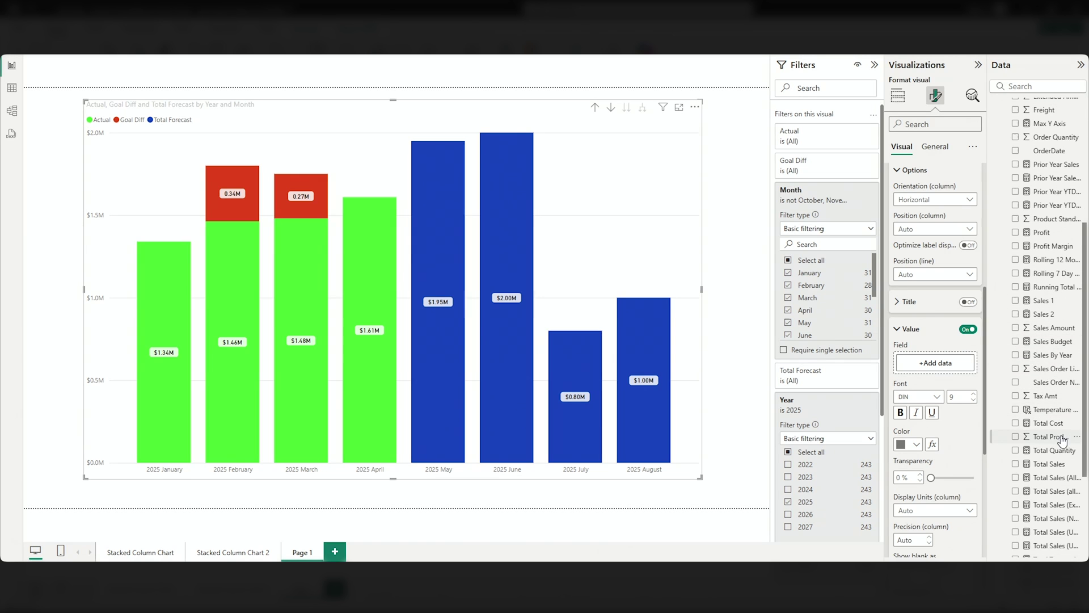
scroll(1062, 441, "down", 3)
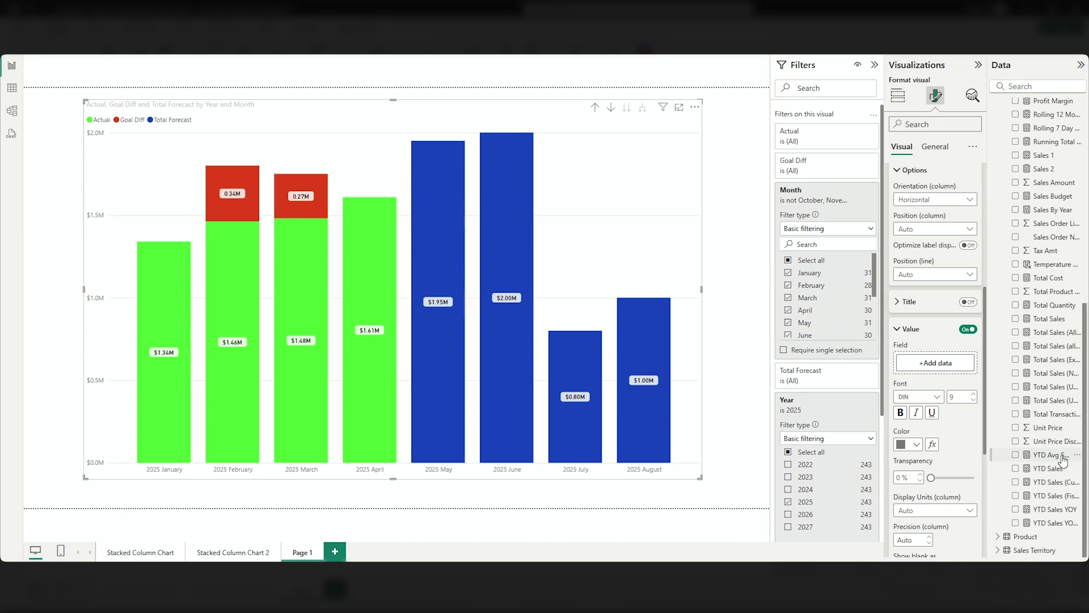
left_click(899, 96)
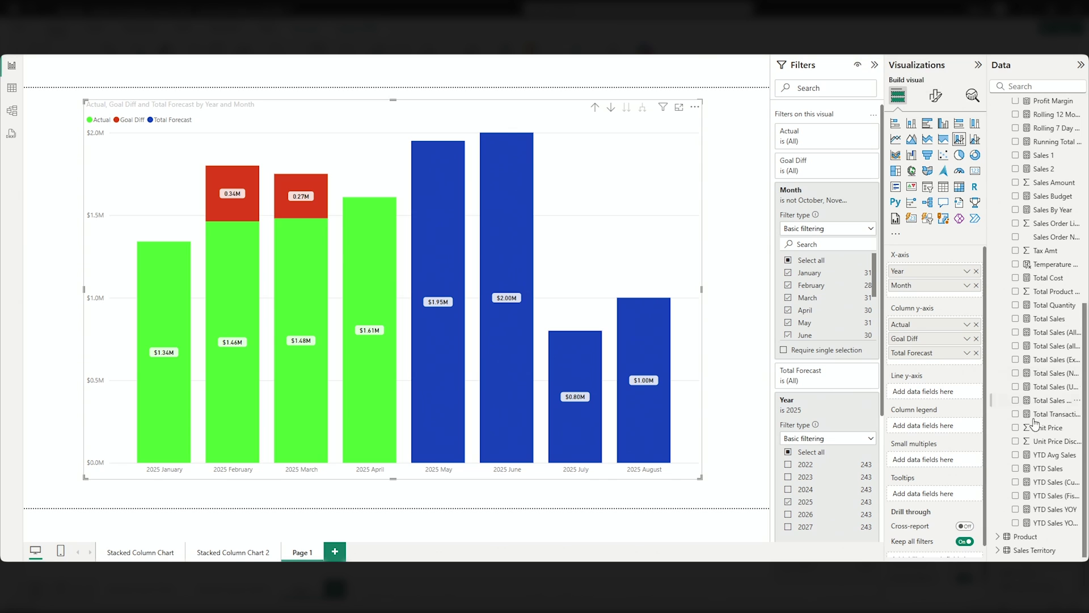
left_click_drag(940, 400, 936, 393)
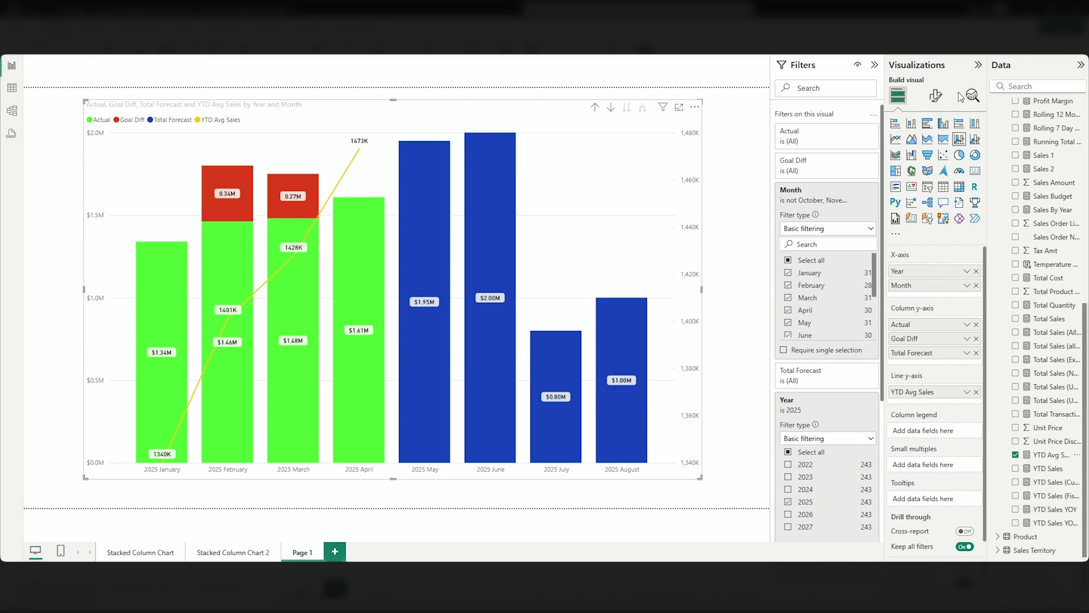
Set the secondary y-axis range to minimum 0 and maximum 2000000.
left_click(936, 96)
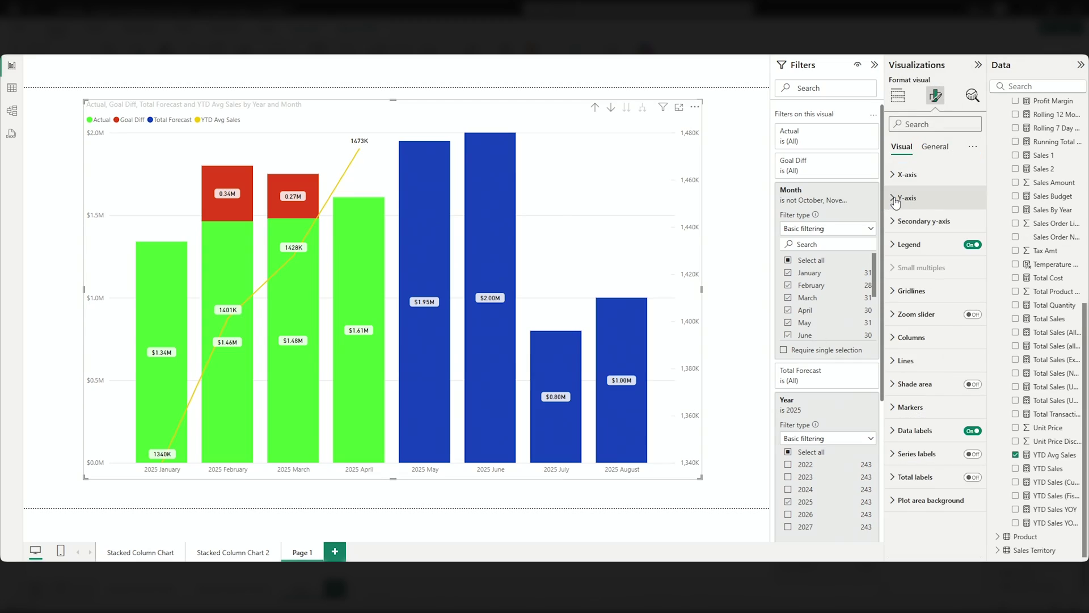
left_click(892, 223)
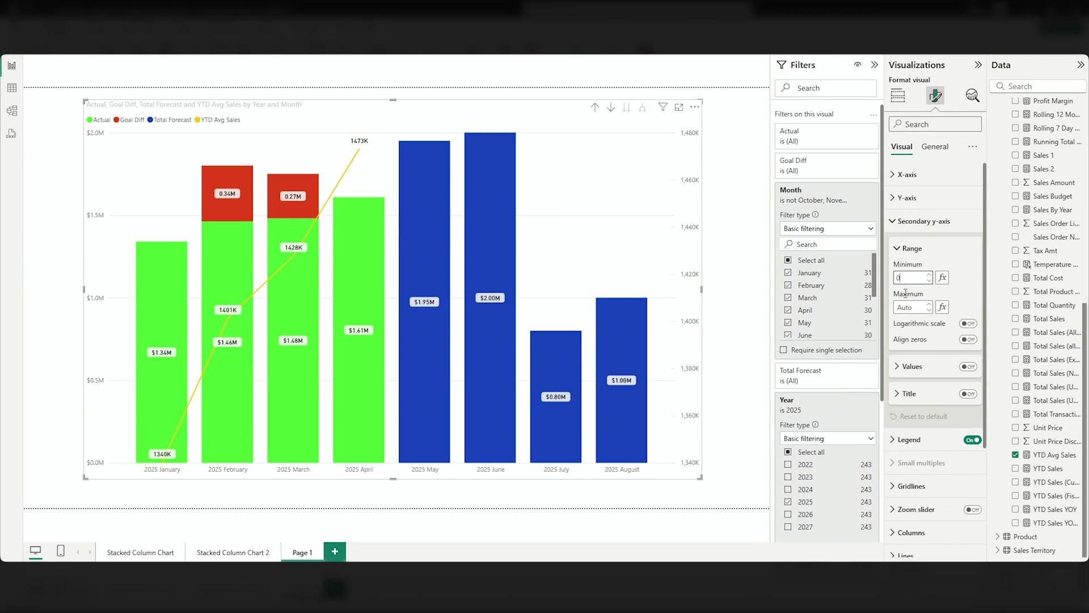
key("Tab")
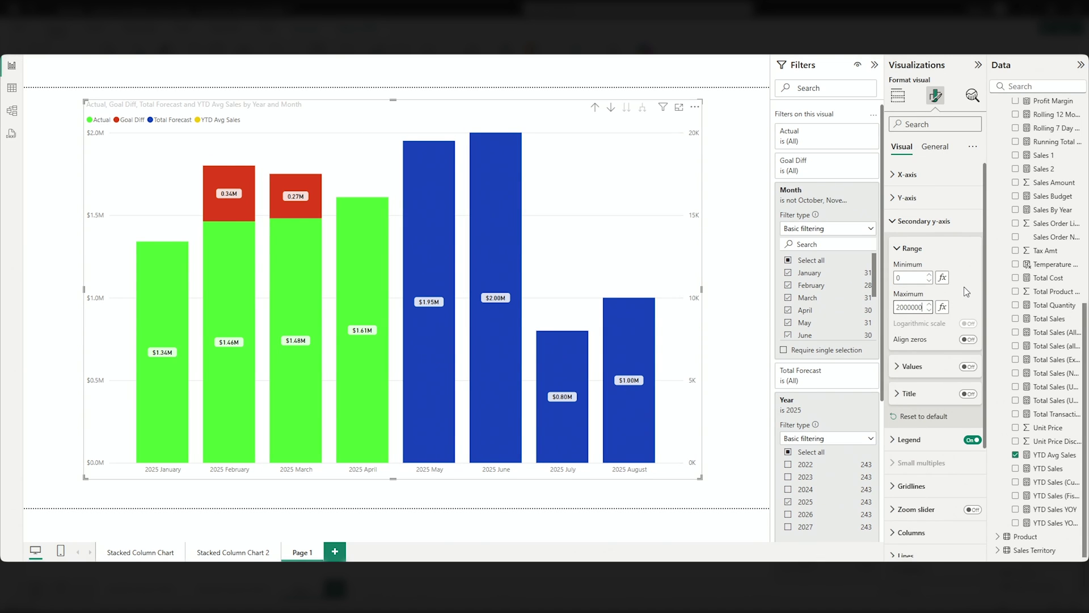
type("00")
key("Return")
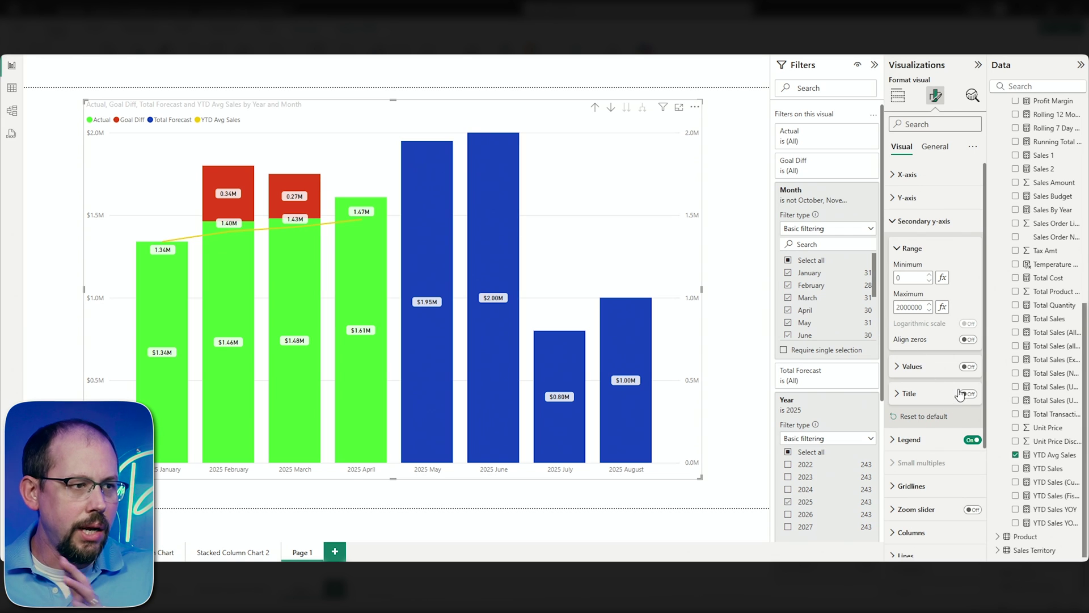
Make the YTD Avg Sales line 4 px wide and yellow.
left_click(890, 227)
left_click(896, 361)
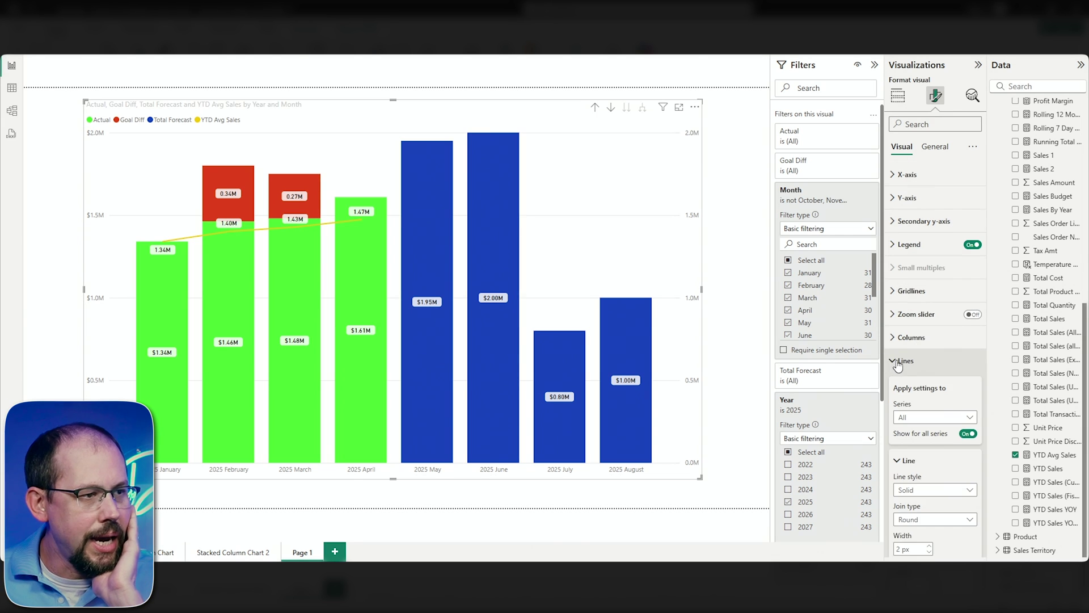
scroll(907, 369, "down", 3)
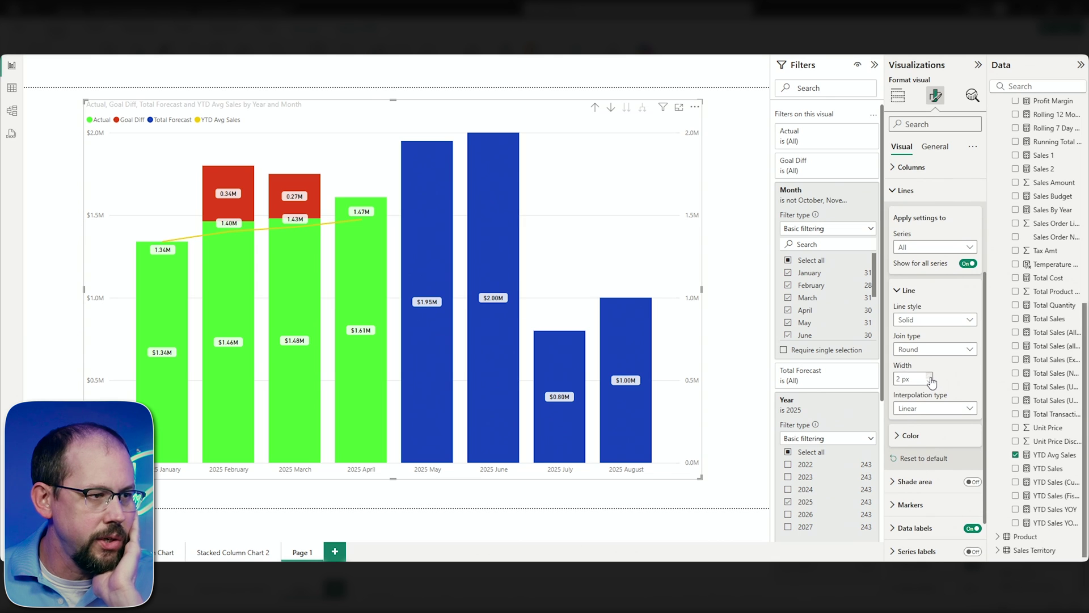
left_click(930, 376)
left_click(930, 376)
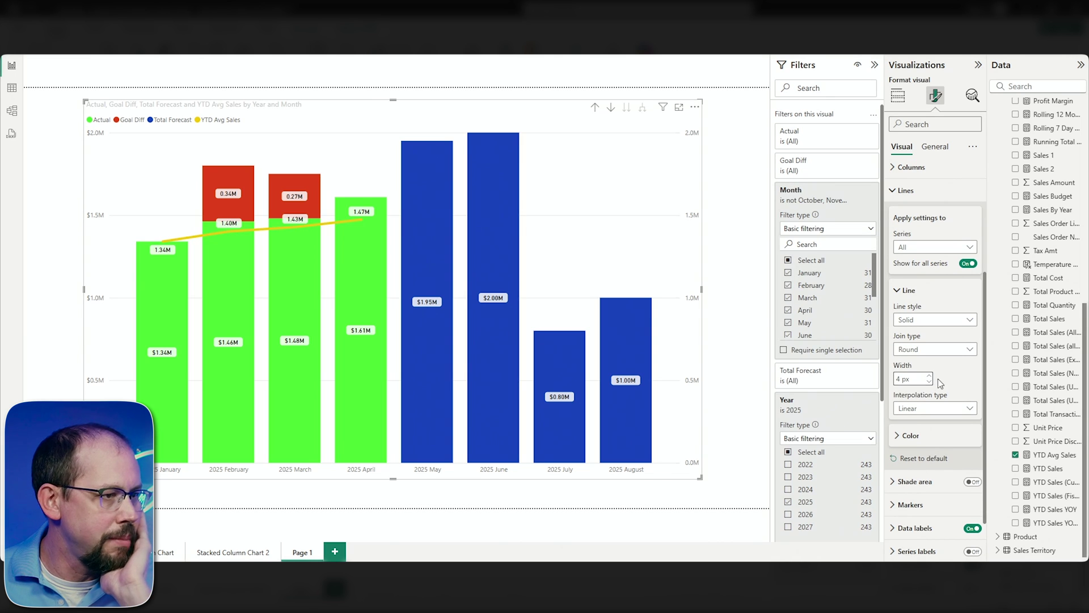
left_click(908, 435)
scroll(920, 423, "down", 2)
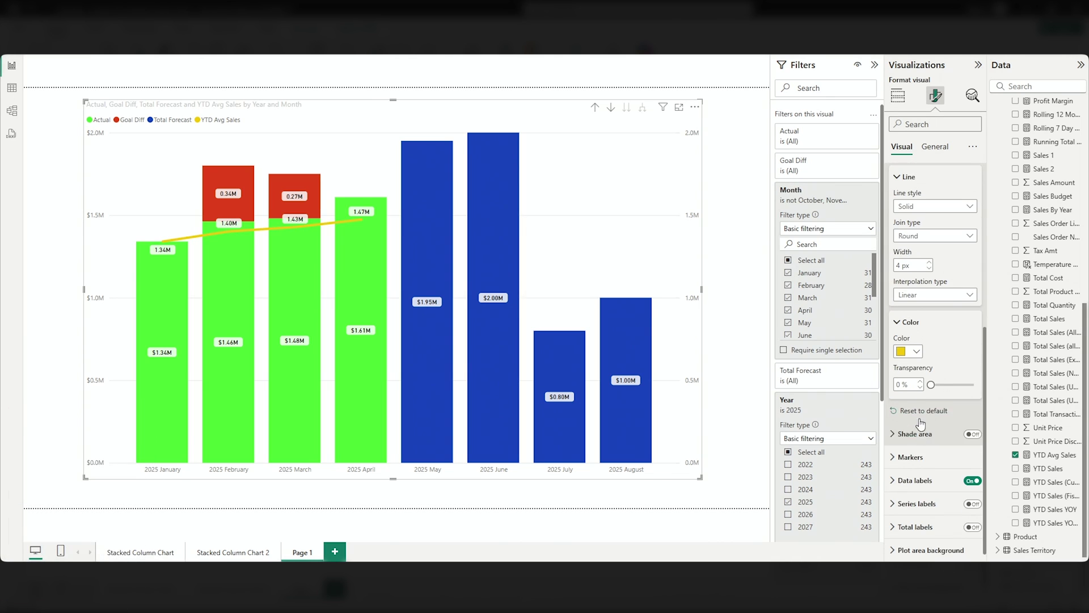
left_click(917, 351)
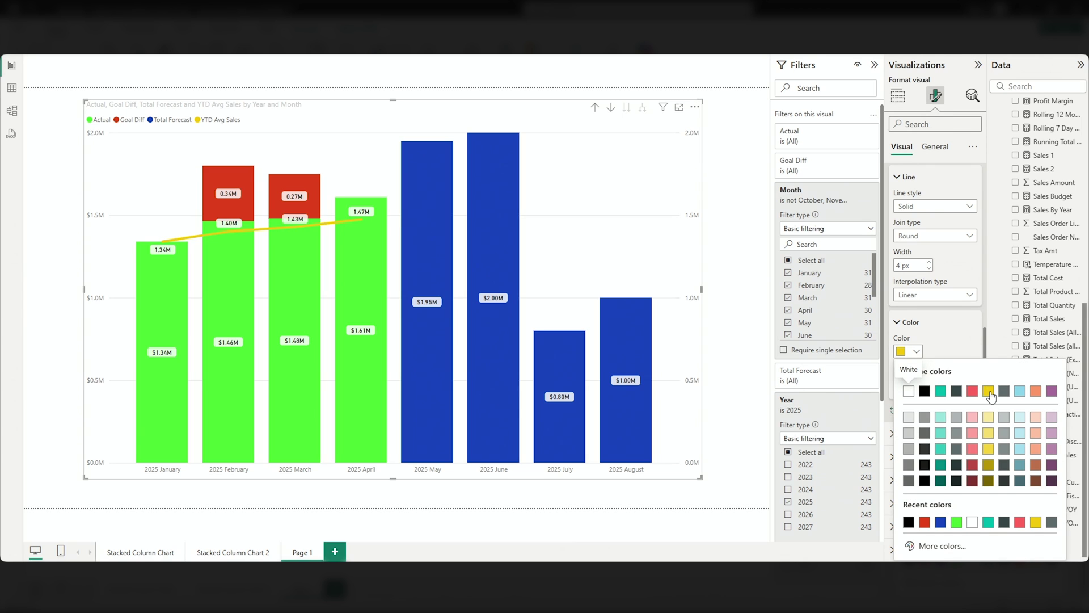
left_click(988, 391)
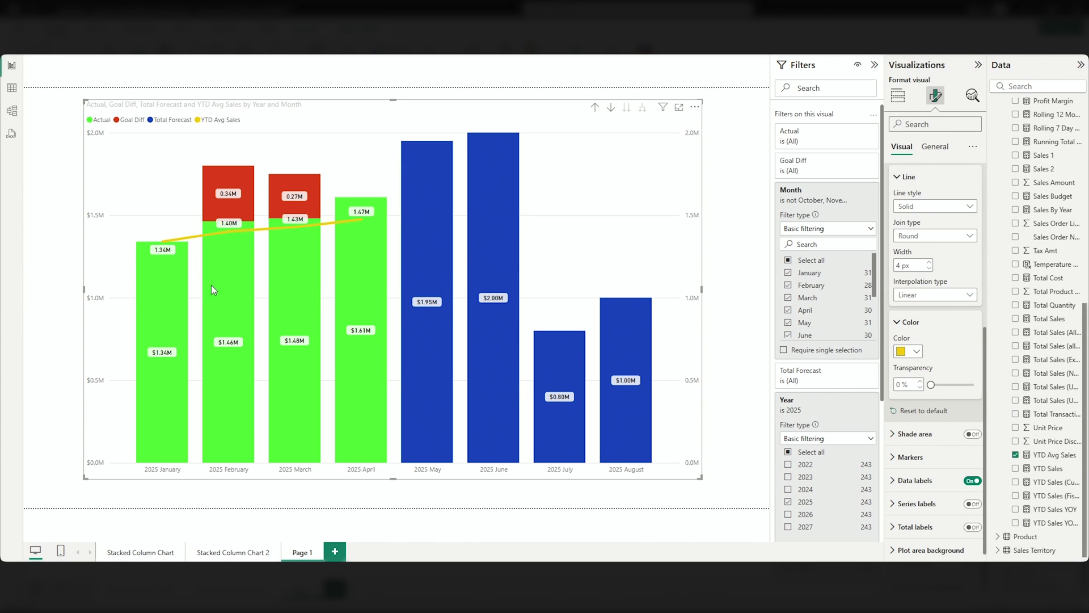
mouse_move(437, 259)
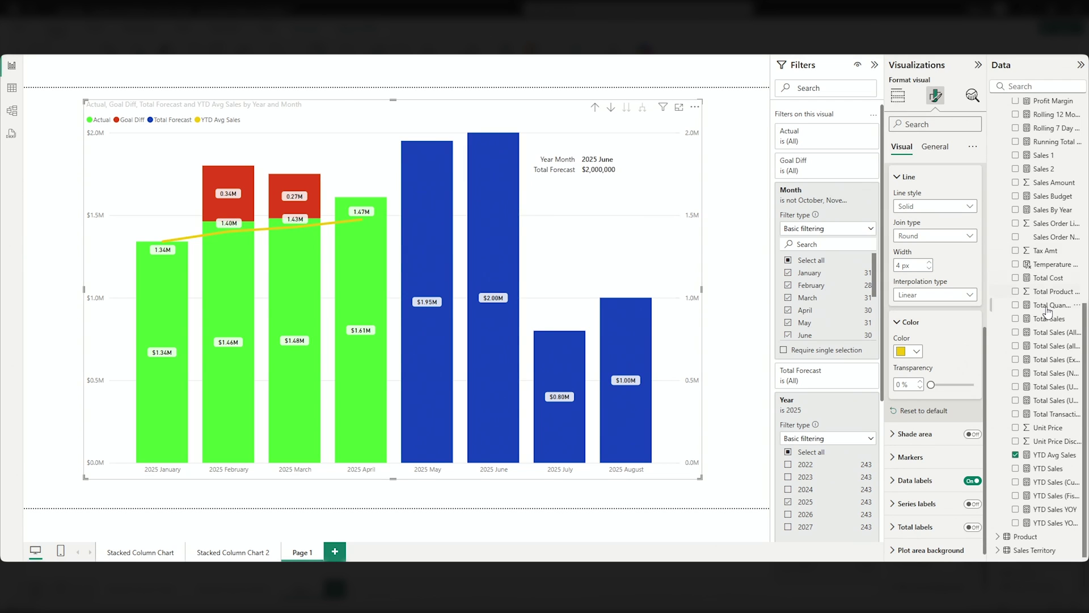
Turn on the Detail option in the chart's data labels.
left_click(894, 487)
scroll(919, 454, "down", 5)
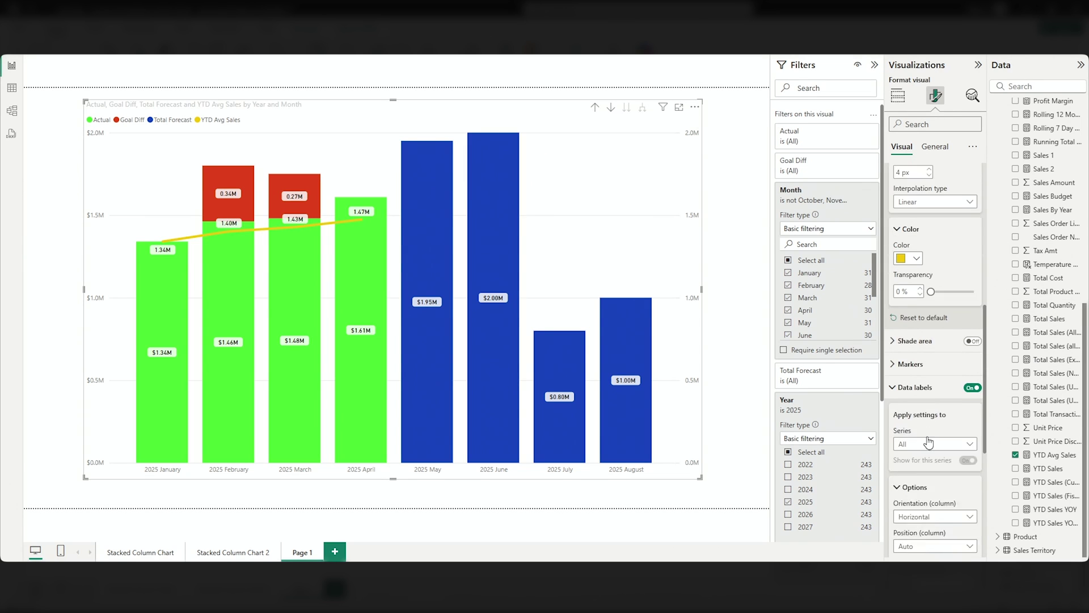
scroll(928, 440, "down", 3)
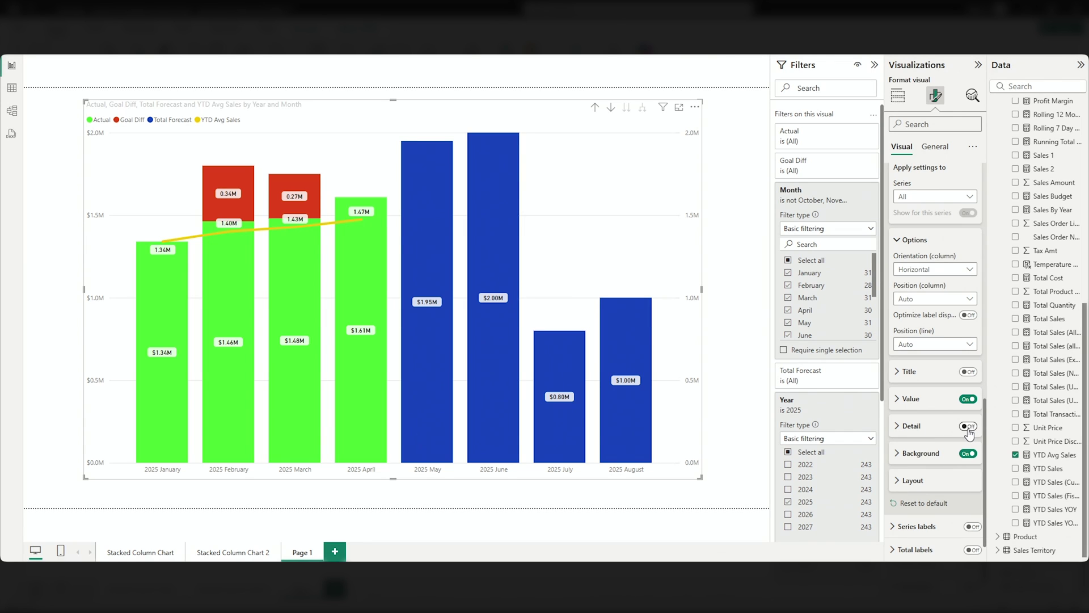
left_click(969, 426)
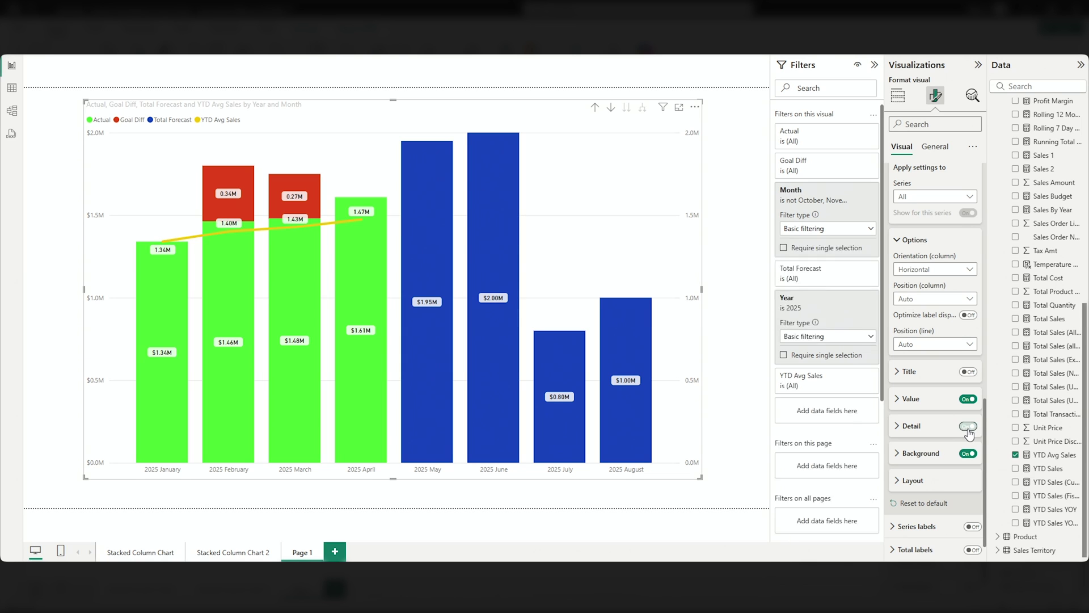
left_click(898, 427)
Add Total Goal as the data label detail, then remove it again.
scroll(916, 413, "down", 3)
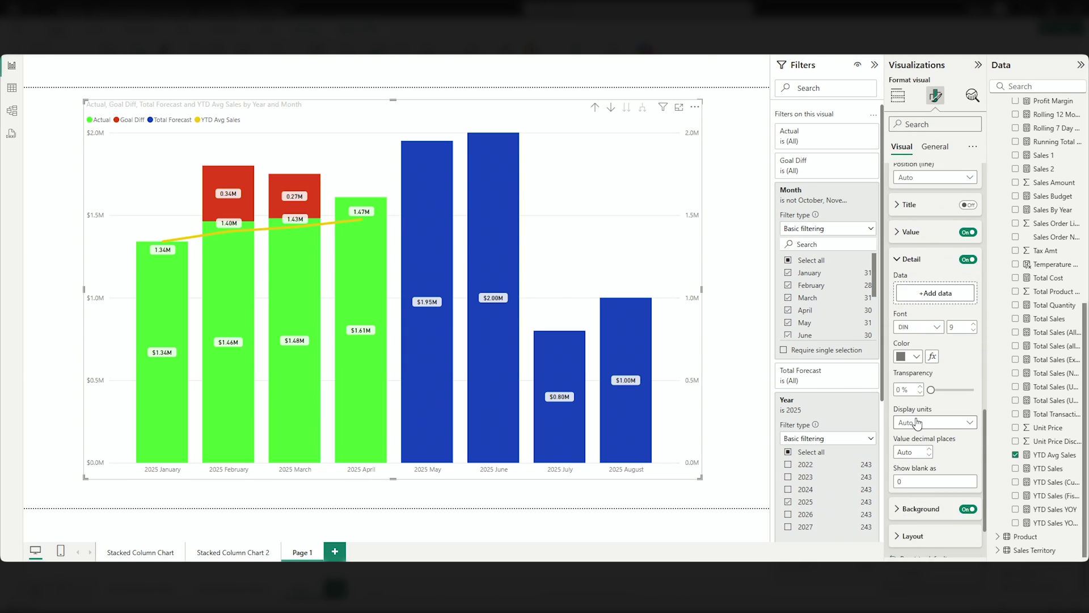
scroll(917, 413, "up", 4)
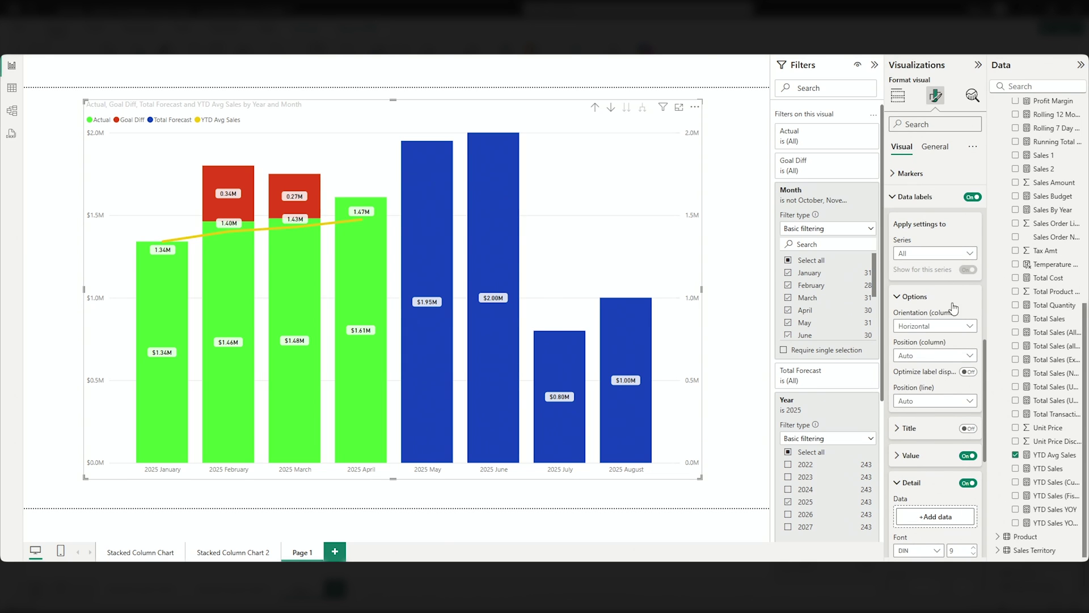
scroll(948, 317, "down", 5)
left_click(927, 347)
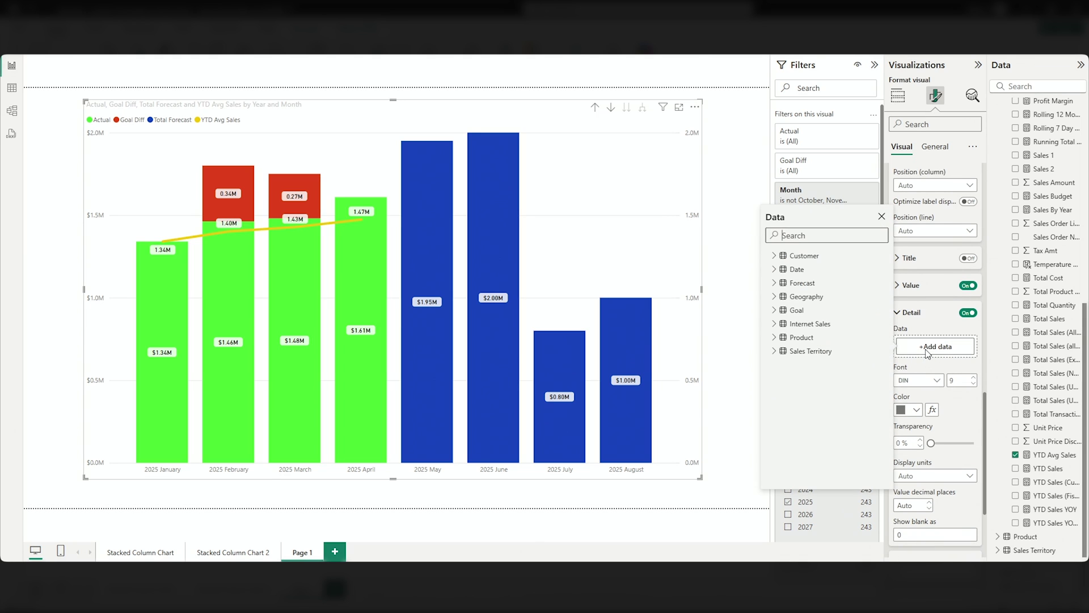
left_click(775, 283)
left_click(795, 310)
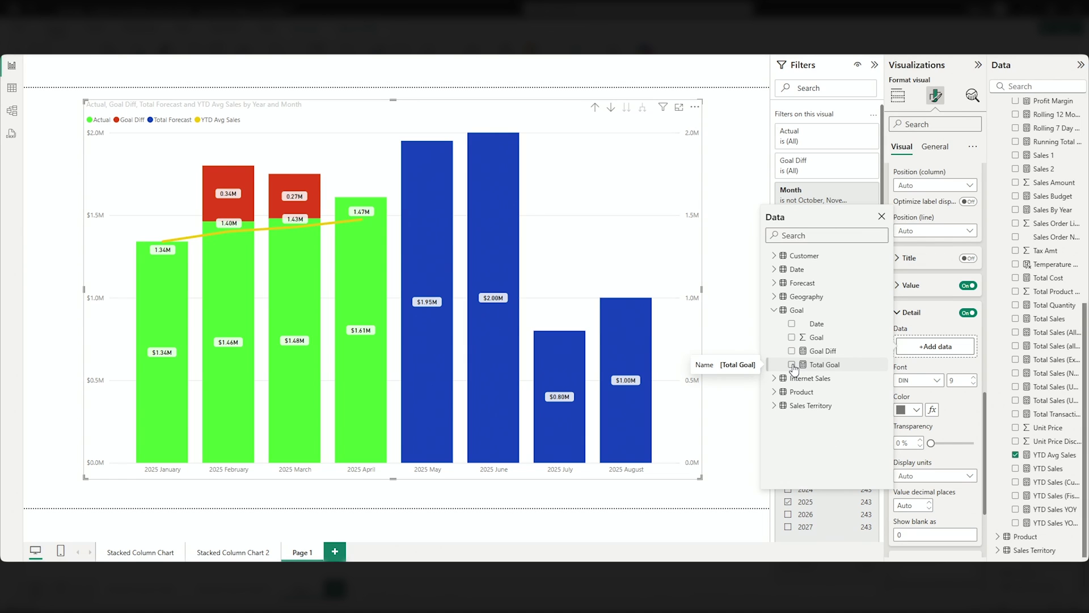
left_click(792, 365)
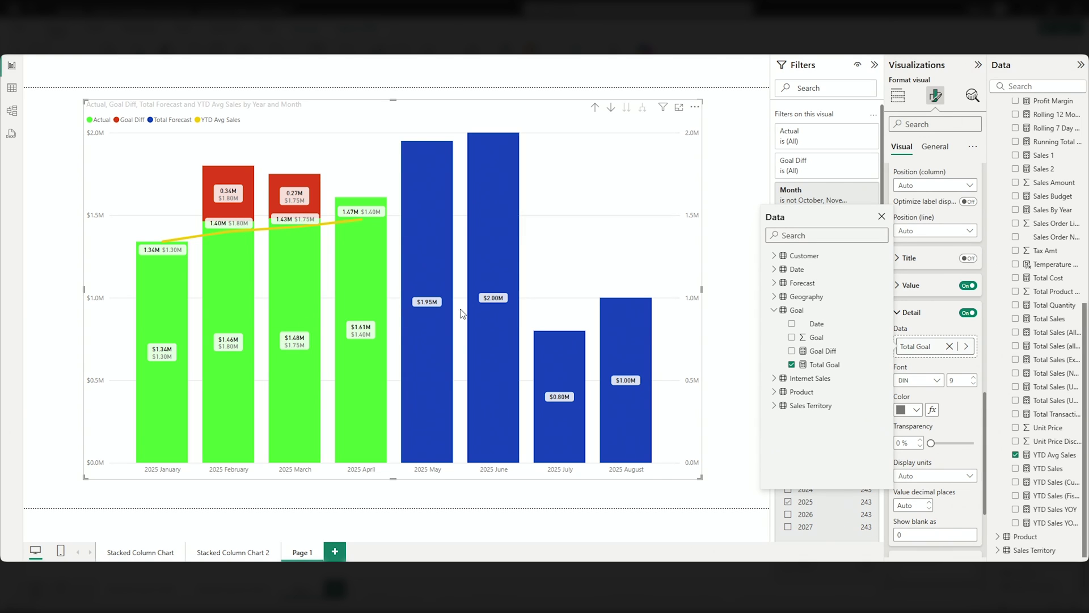
left_click(949, 346)
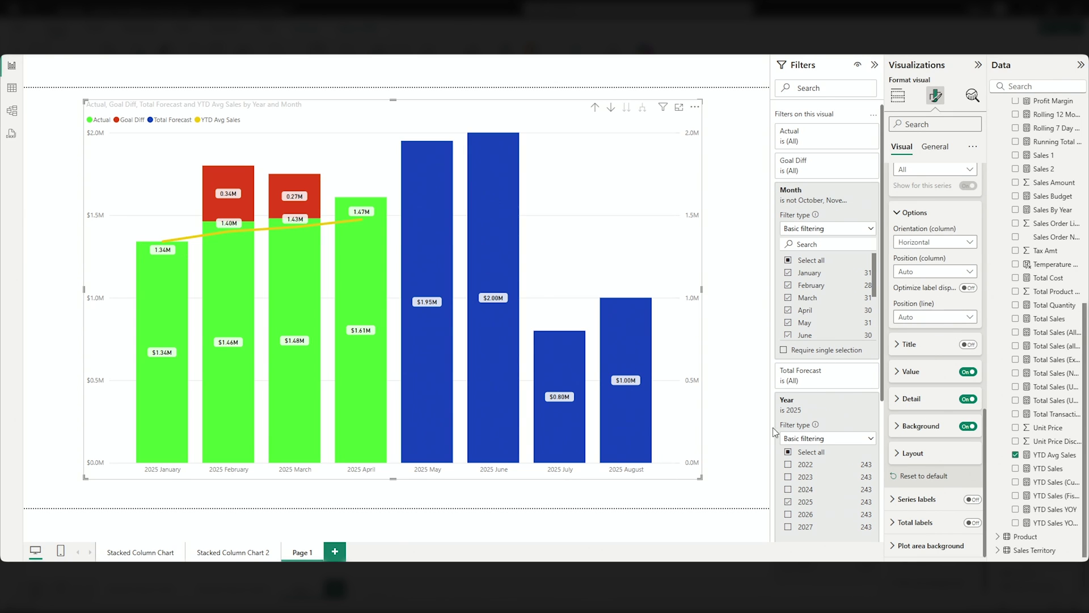
View the Stacked Column Chart and Stacked Column Chart 2 pages, then return to Page 1.
left_click(143, 553)
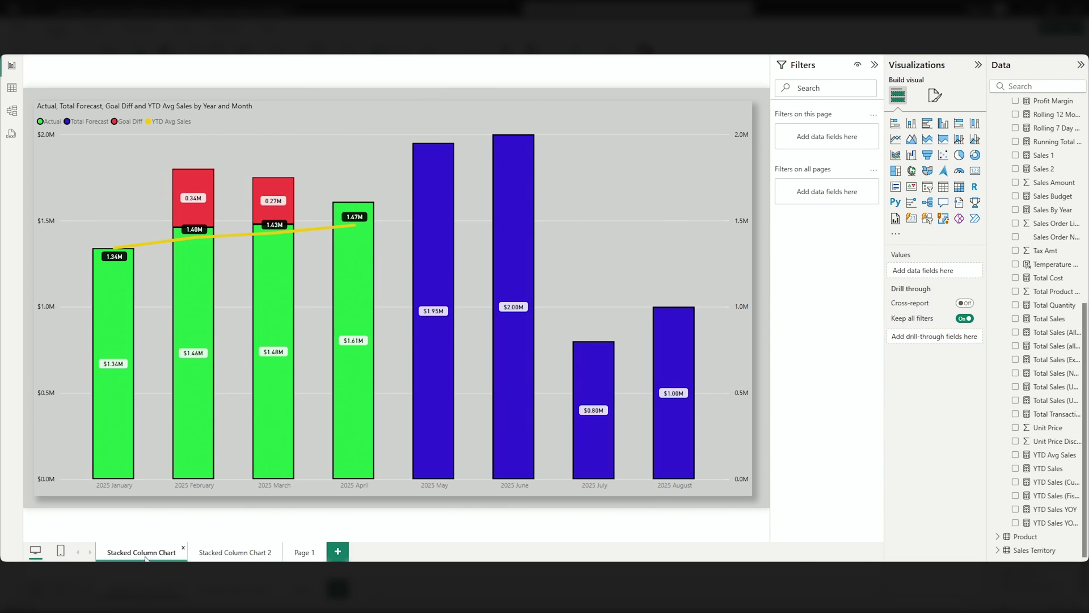
left_click(234, 553)
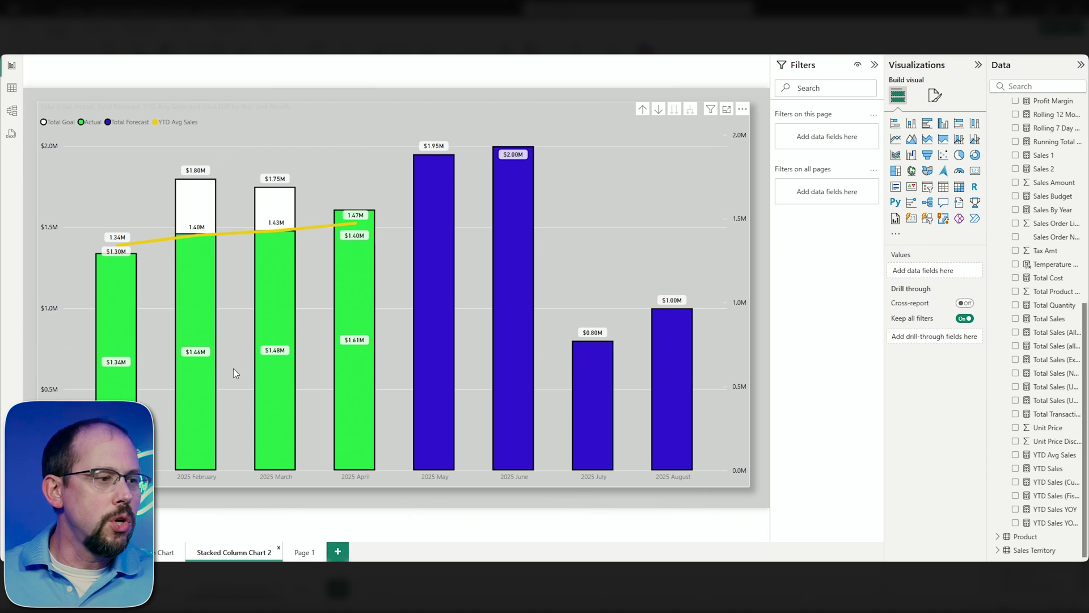
left_click(304, 552)
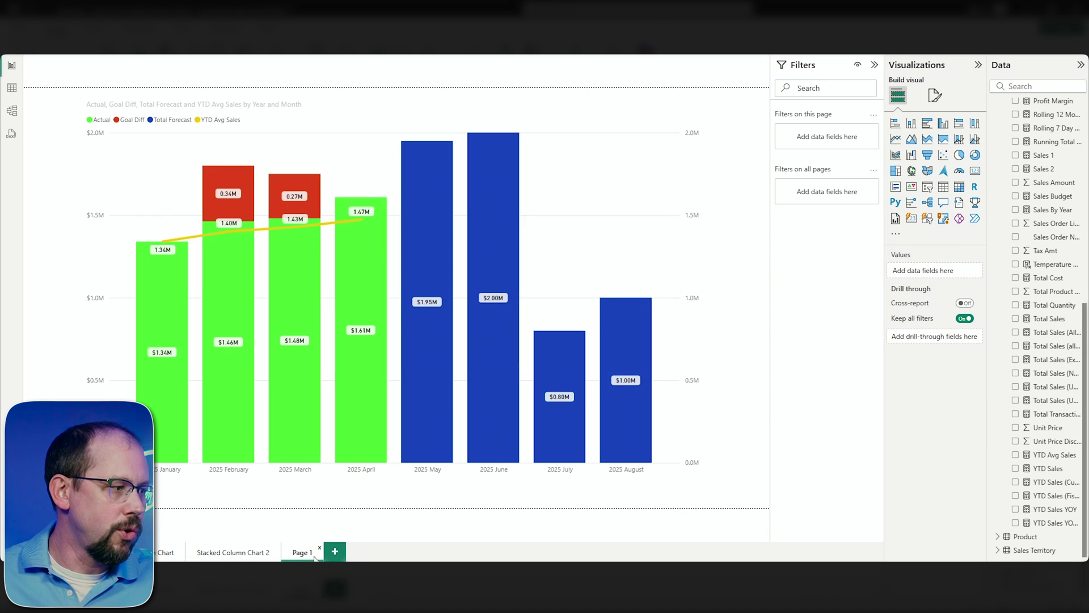
left_click(335, 553)
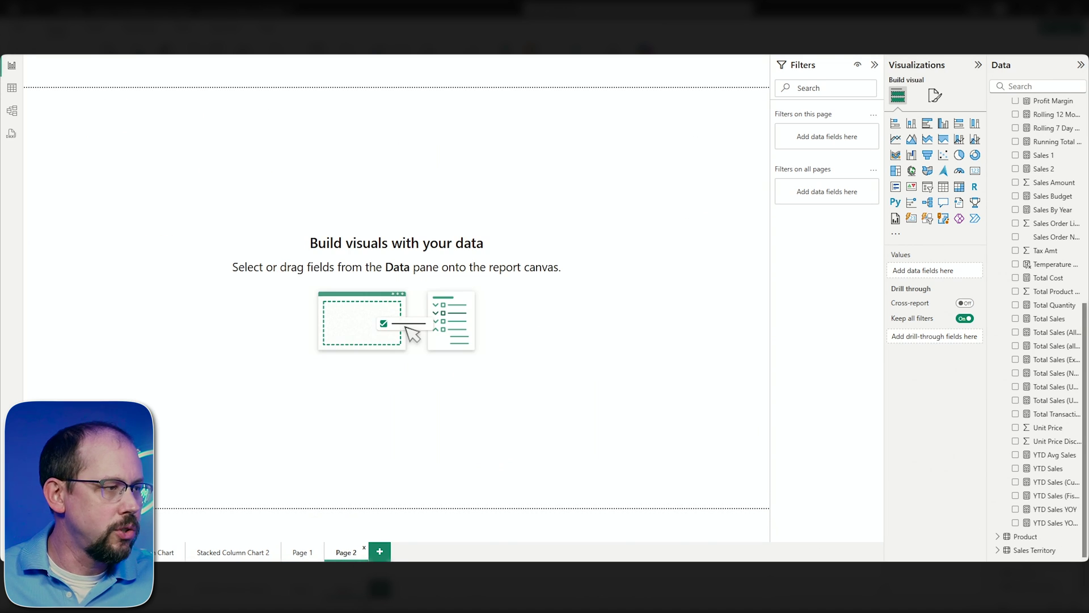
left_click(976, 143)
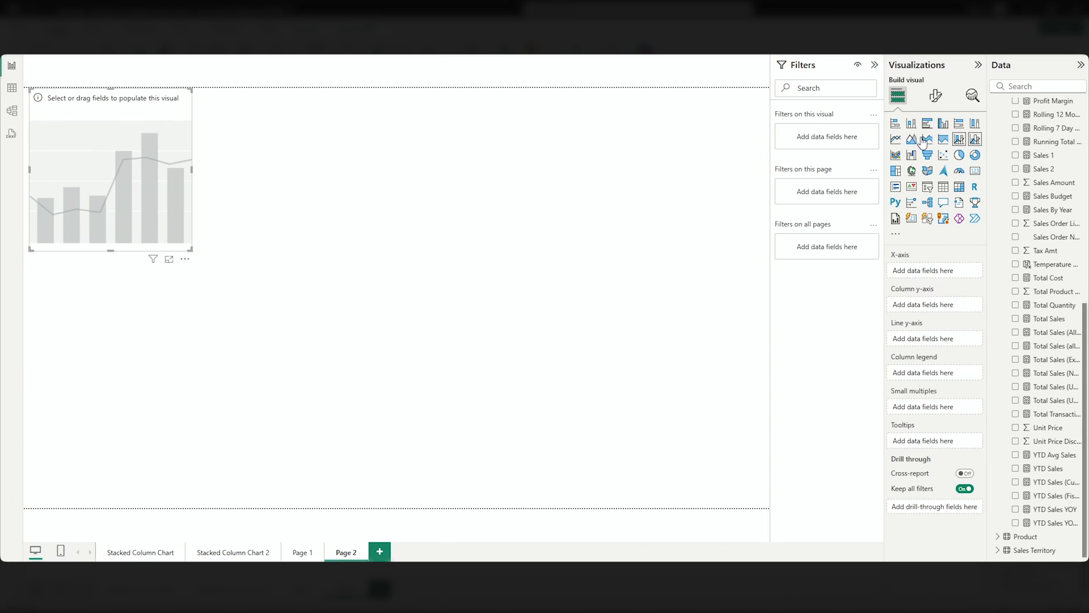
left_click_drag(194, 250, 753, 493)
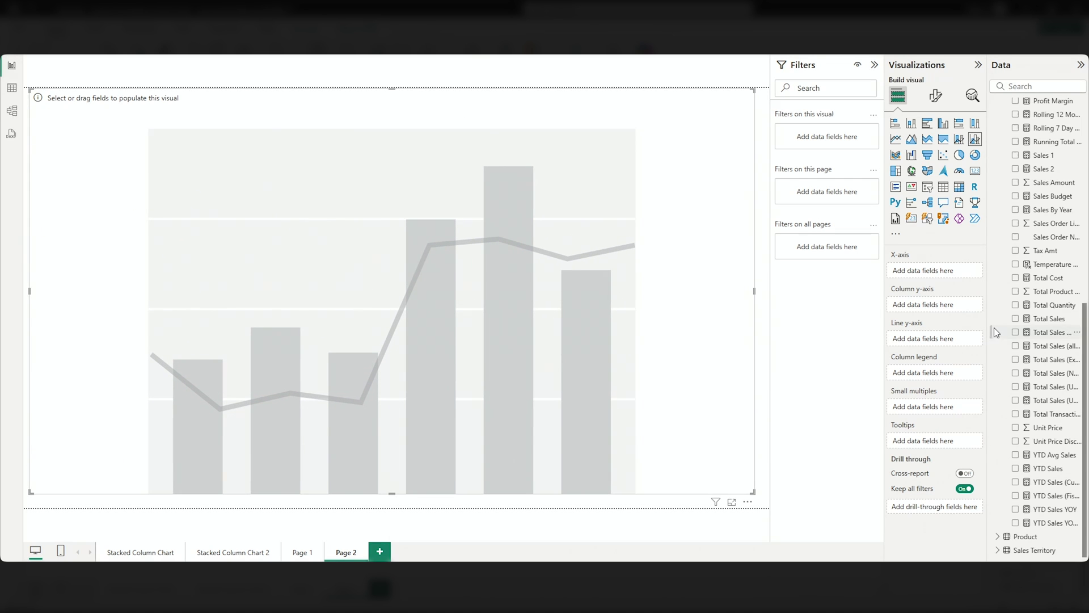
scroll(1027, 325, "up", 2)
scroll(1027, 325, "up", 5)
left_click(998, 159)
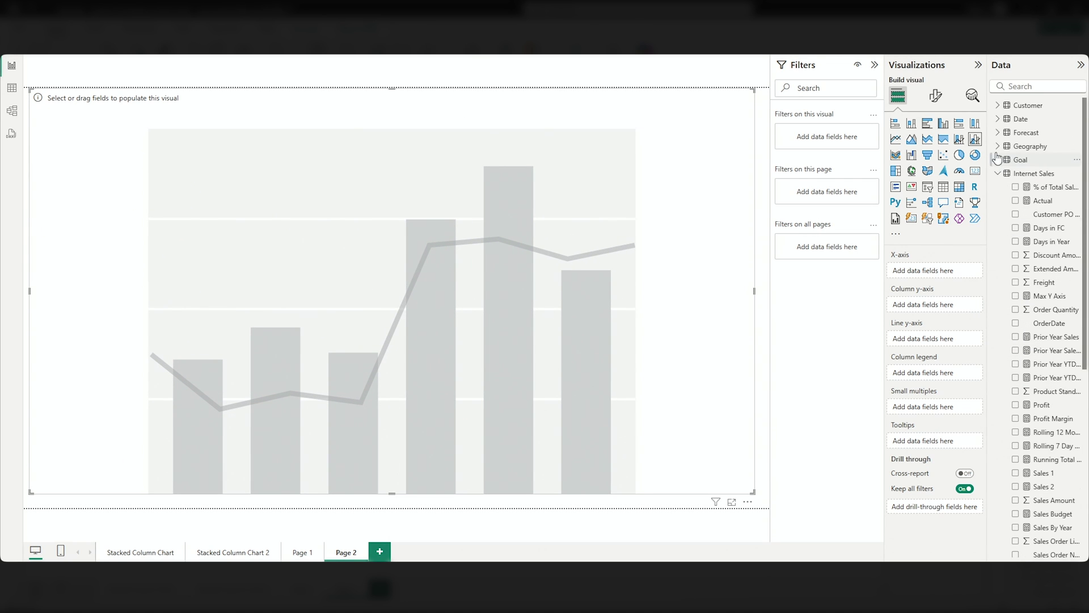
left_click(998, 119)
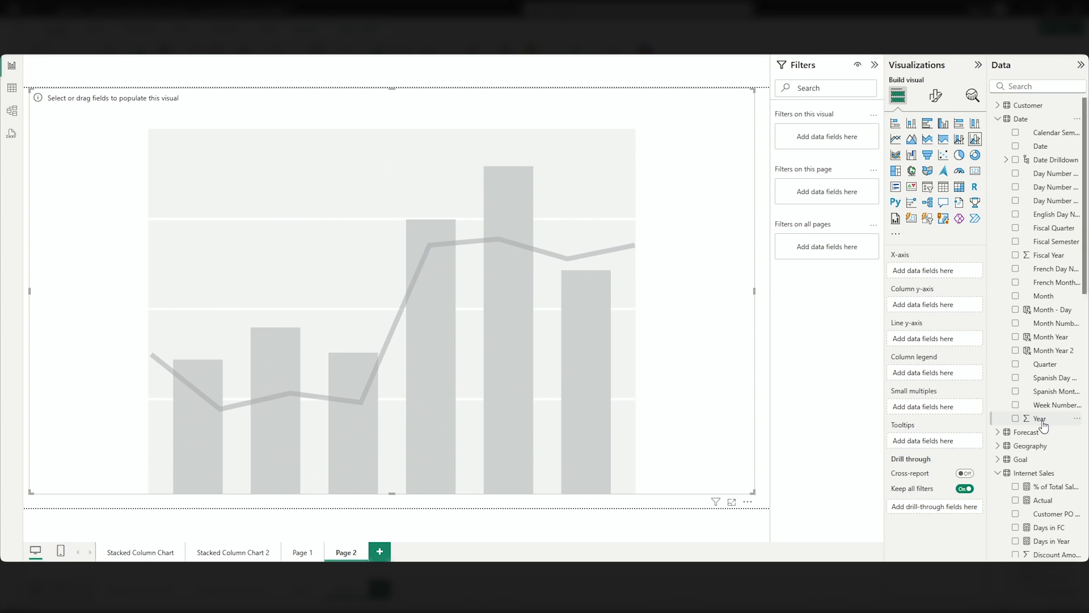
key("Delete")
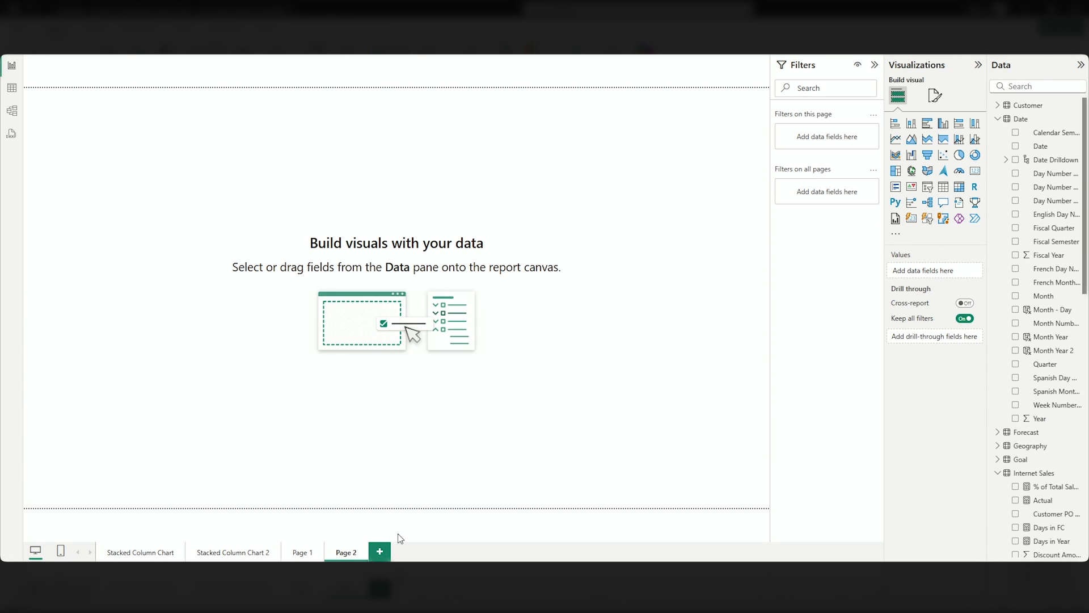
Duplicate Page 1, change its chart to line and clustered column, and remove Goal Diff.
right_click(314, 556)
left_click(341, 493)
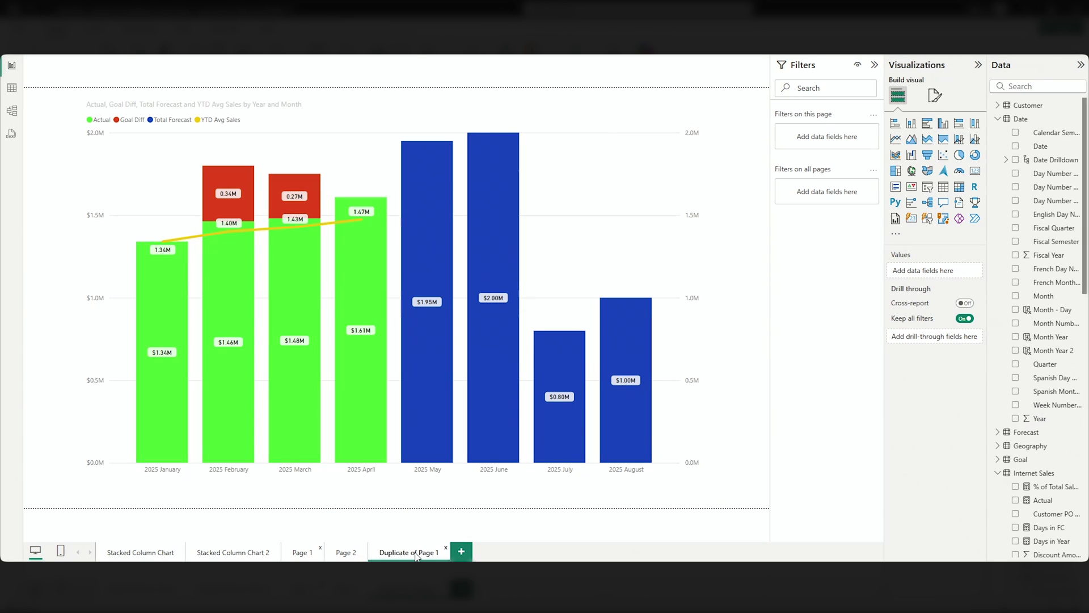
left_click(663, 264)
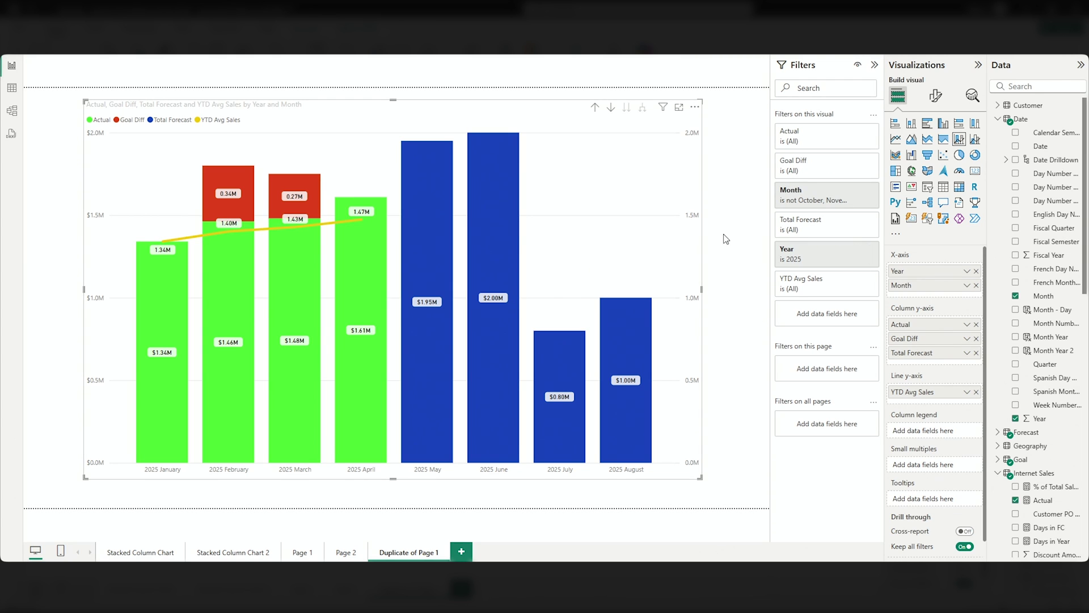
left_click(975, 141)
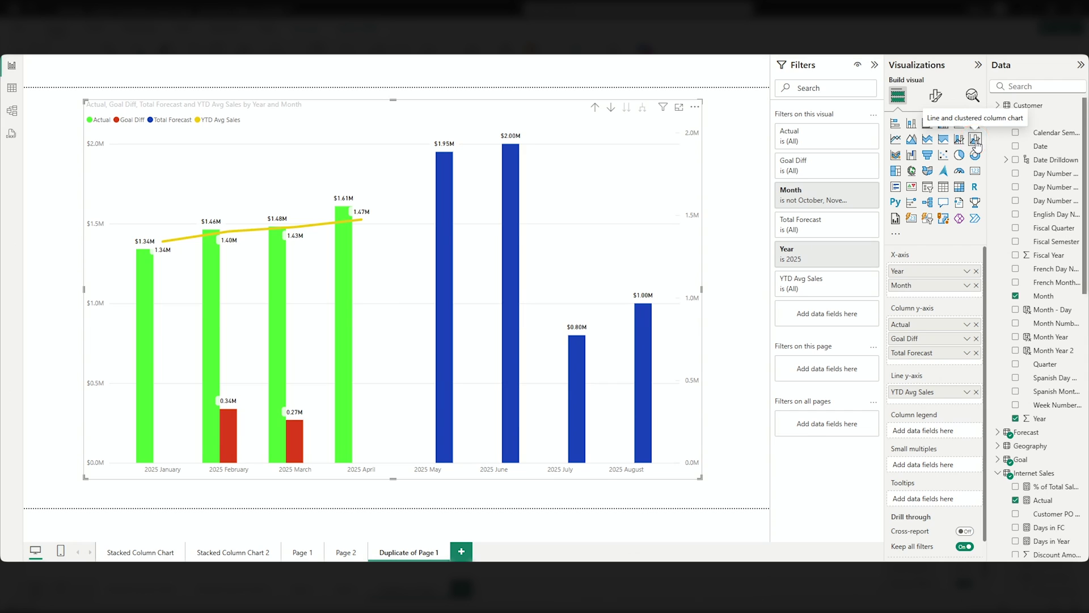
left_click(977, 338)
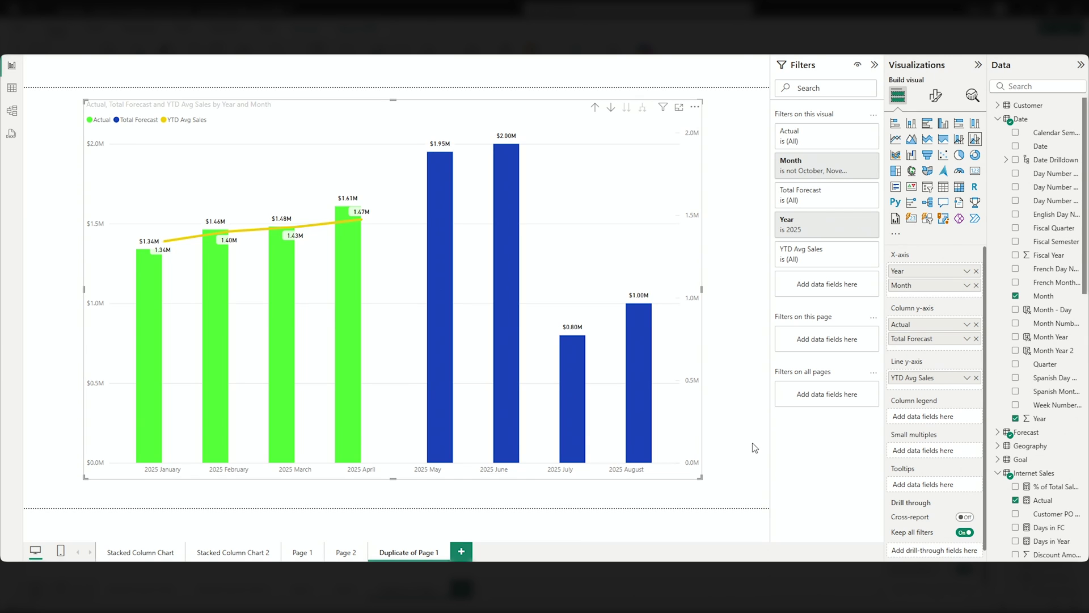
left_click(998, 119)
Add Total Goal from the Goal table as a column series beside Actual.
left_click(998, 159)
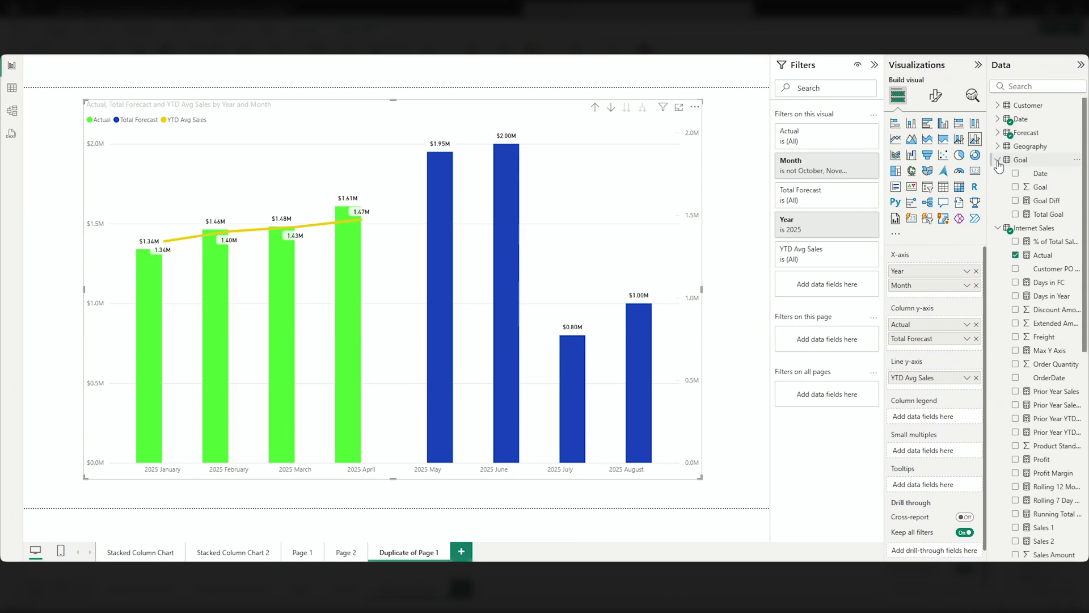
left_click_drag(1032, 221, 953, 325)
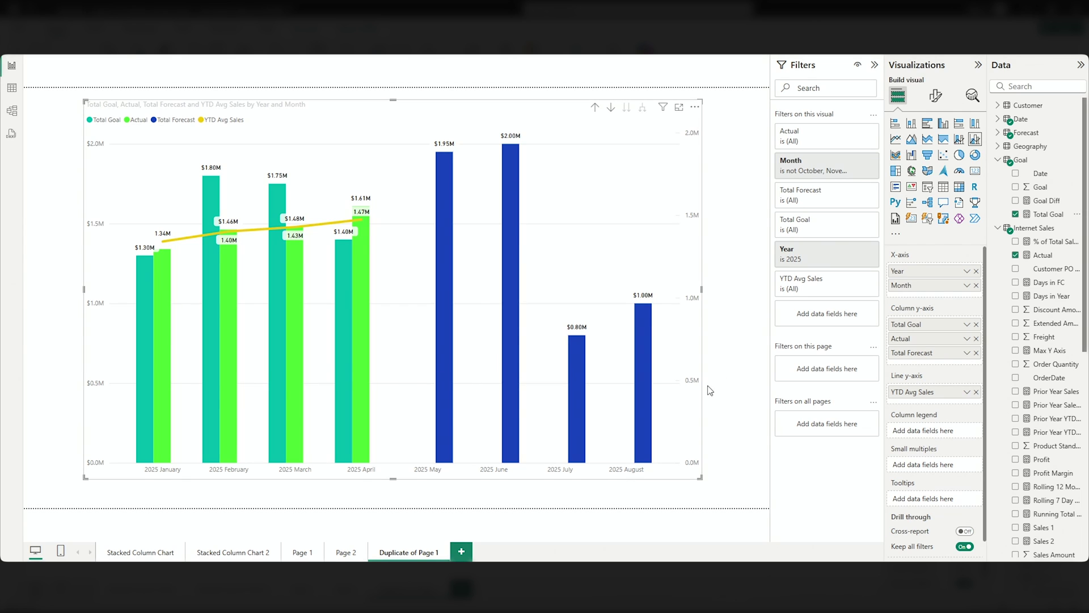
left_click(936, 97)
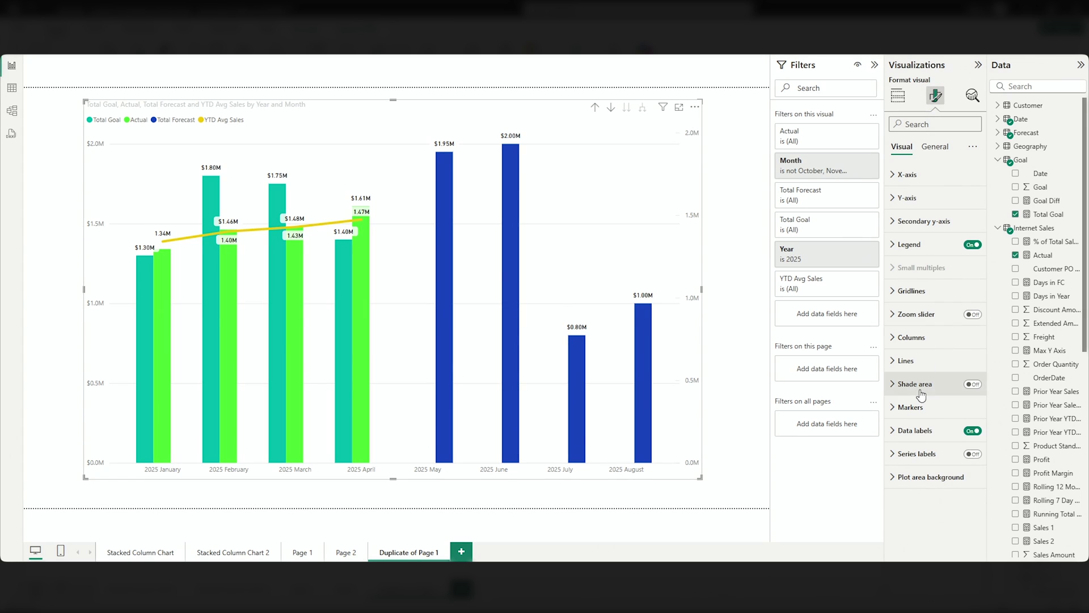
Color the Total Goal column series white and turn its border on.
left_click(894, 339)
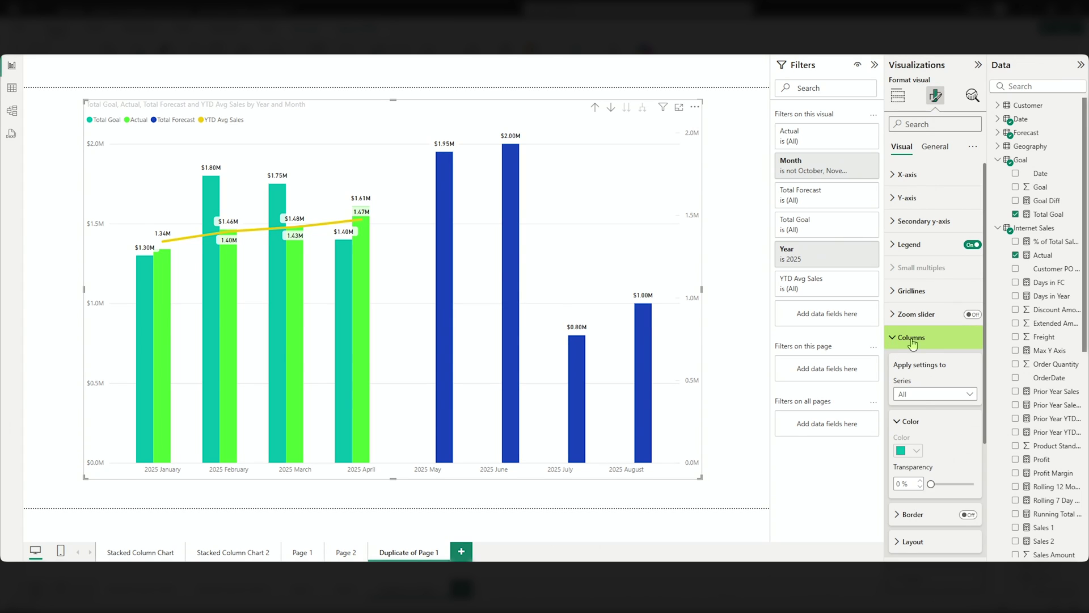
left_click(931, 394)
left_click(922, 426)
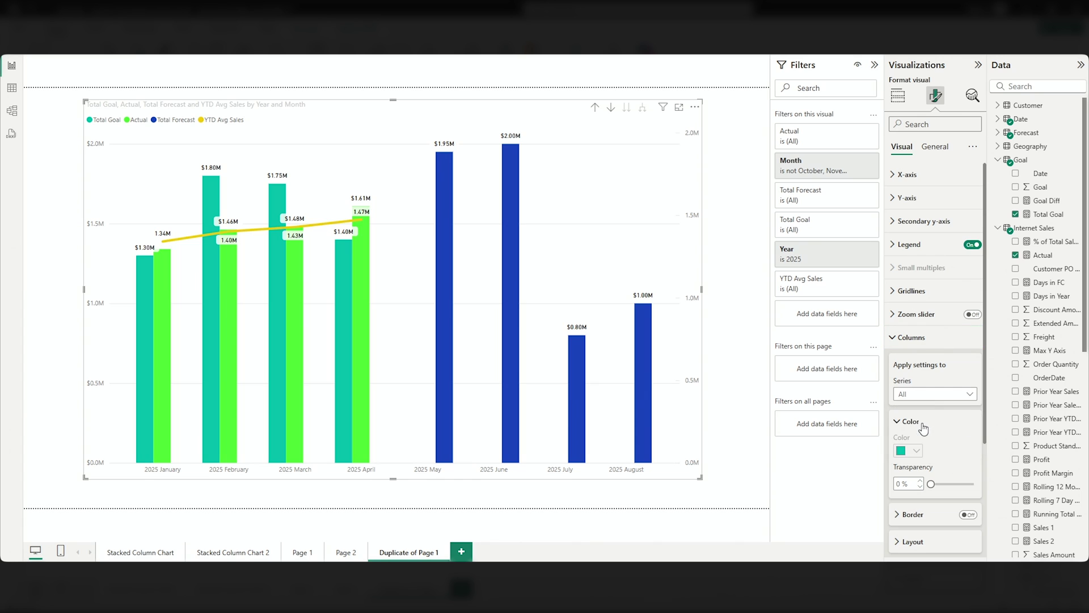
left_click(915, 452)
left_click(908, 272)
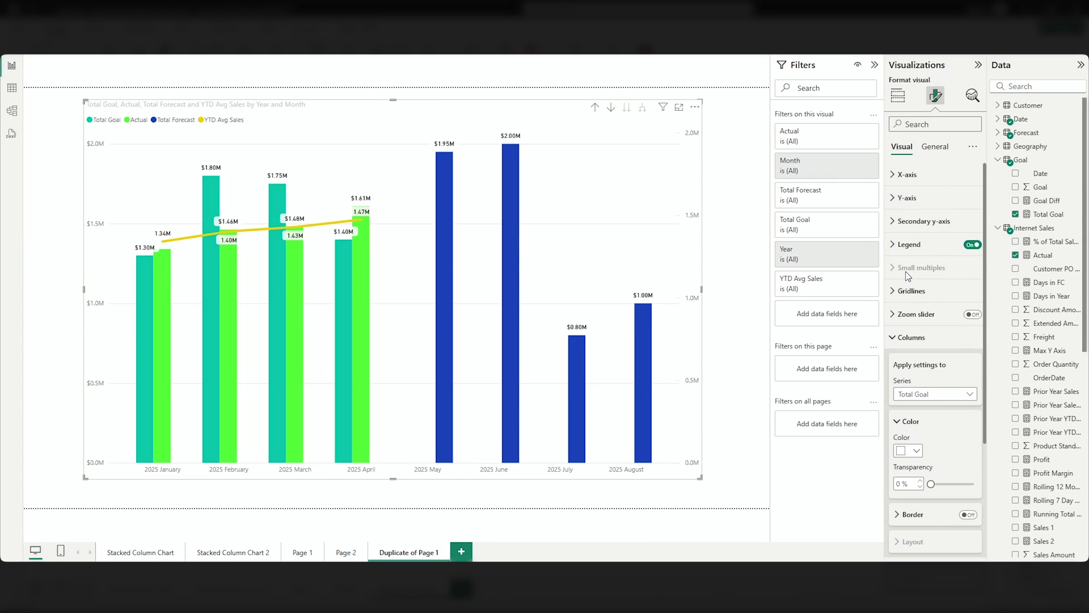
scroll(936, 369, "down", 2)
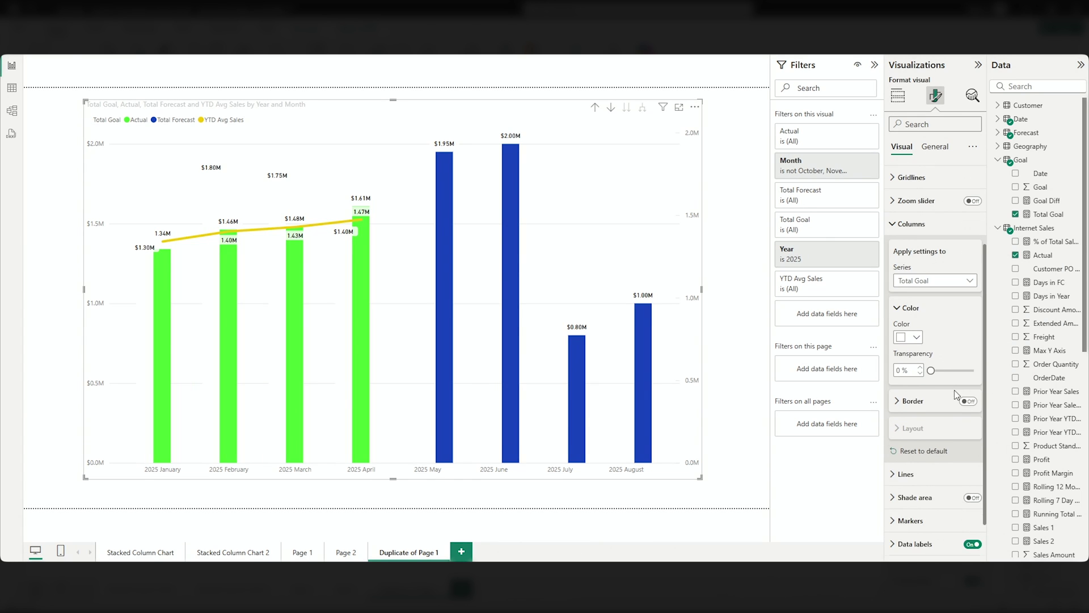
left_click(969, 402)
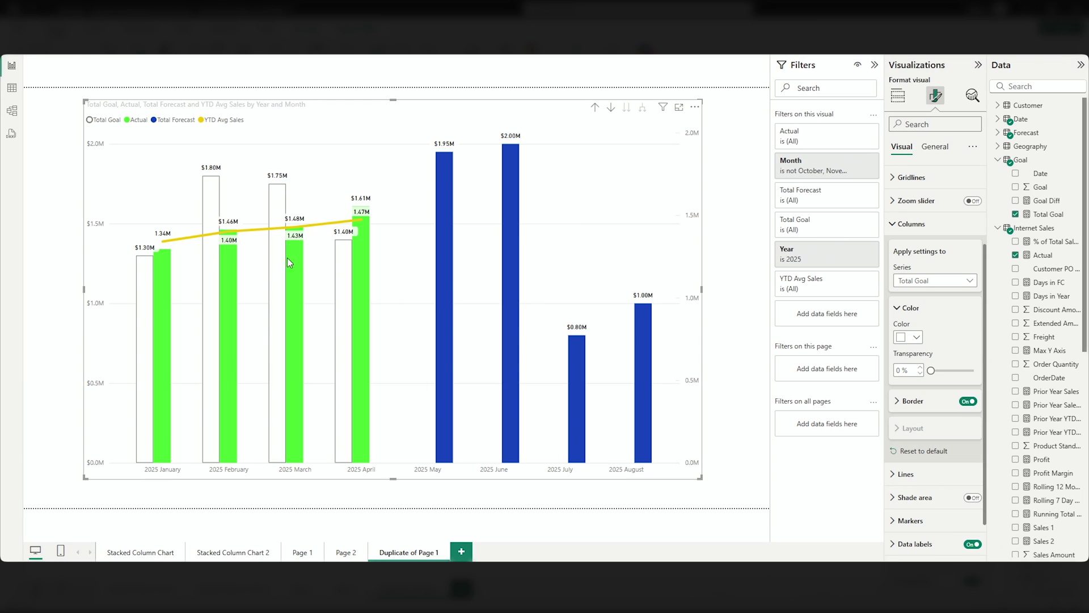
mouse_move(284, 238)
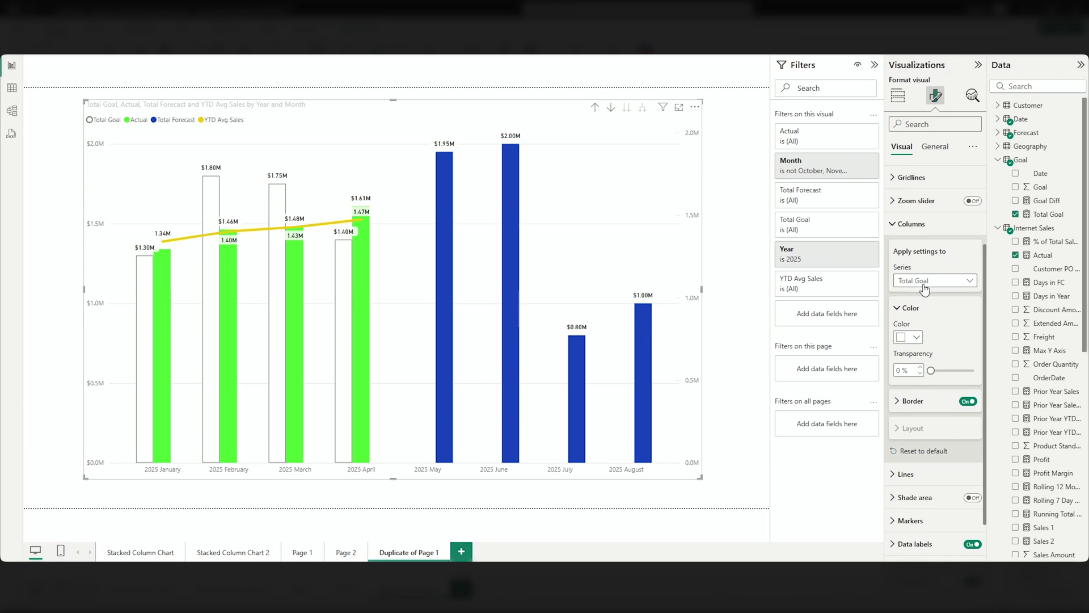
Turn on column Overlap in the Layout options for all series.
scroll(924, 290, "up", 2)
left_click(930, 337)
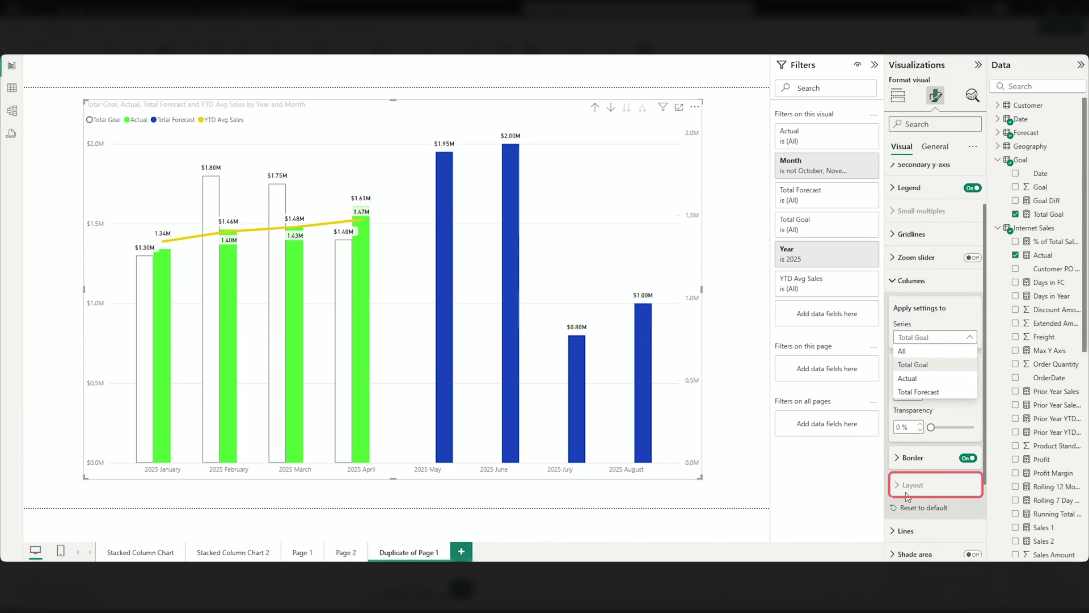
left_click(903, 353)
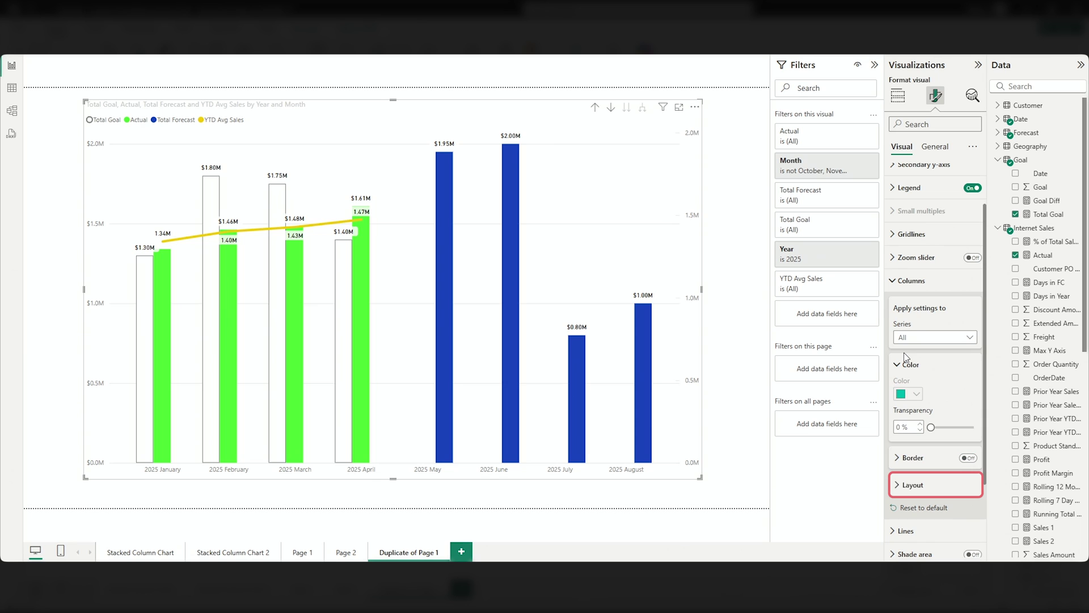
left_click(905, 486)
scroll(934, 432, "down", 2)
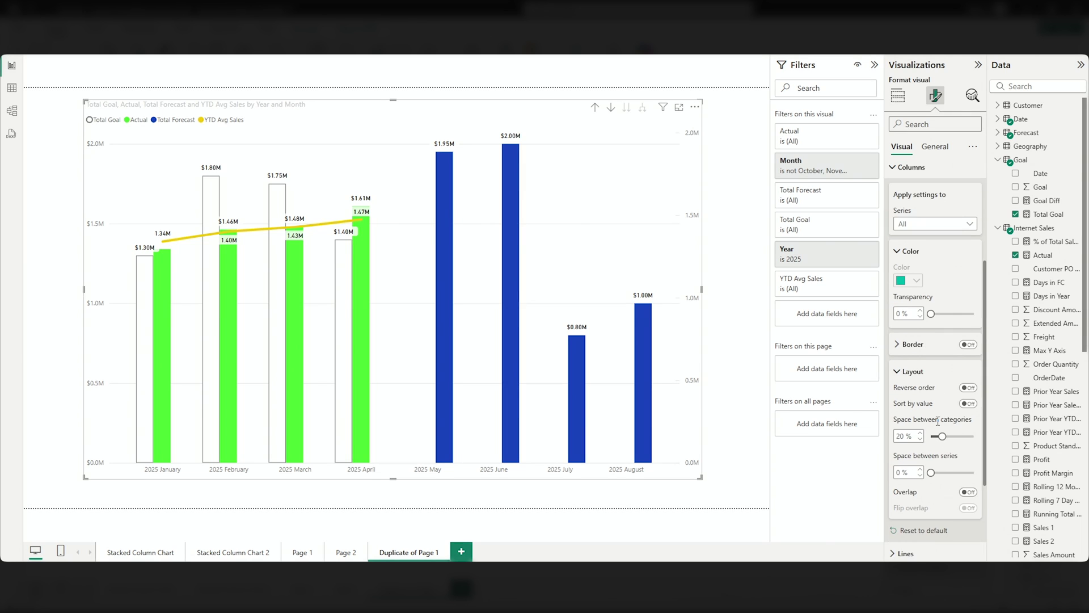
scroll(937, 420, "down", 1)
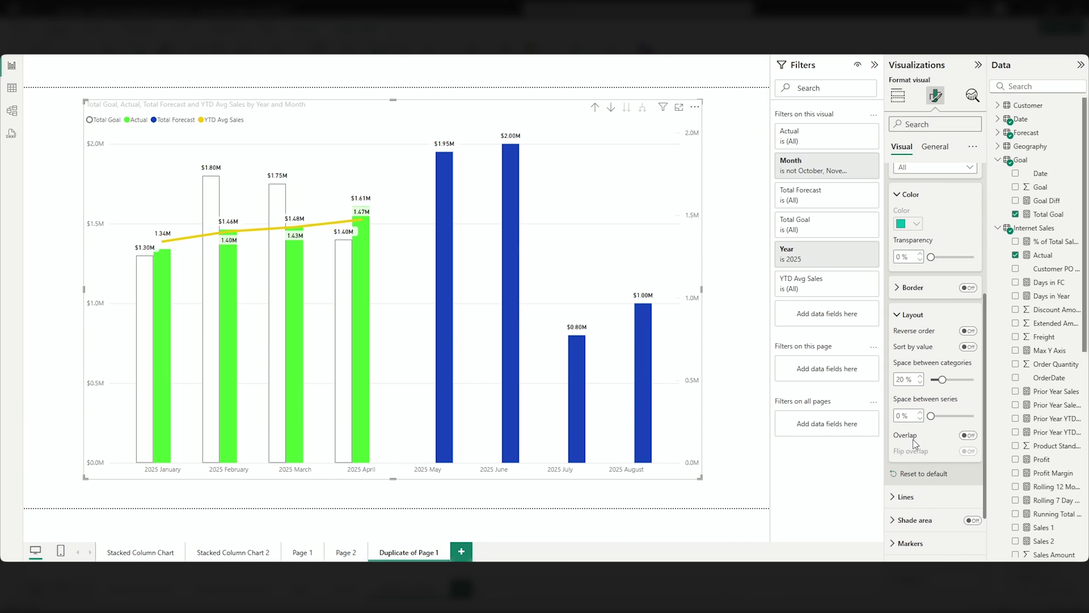
left_click(969, 435)
Set space between series to 100% and space between categories to 36%.
left_click_drag(932, 415, 942, 416)
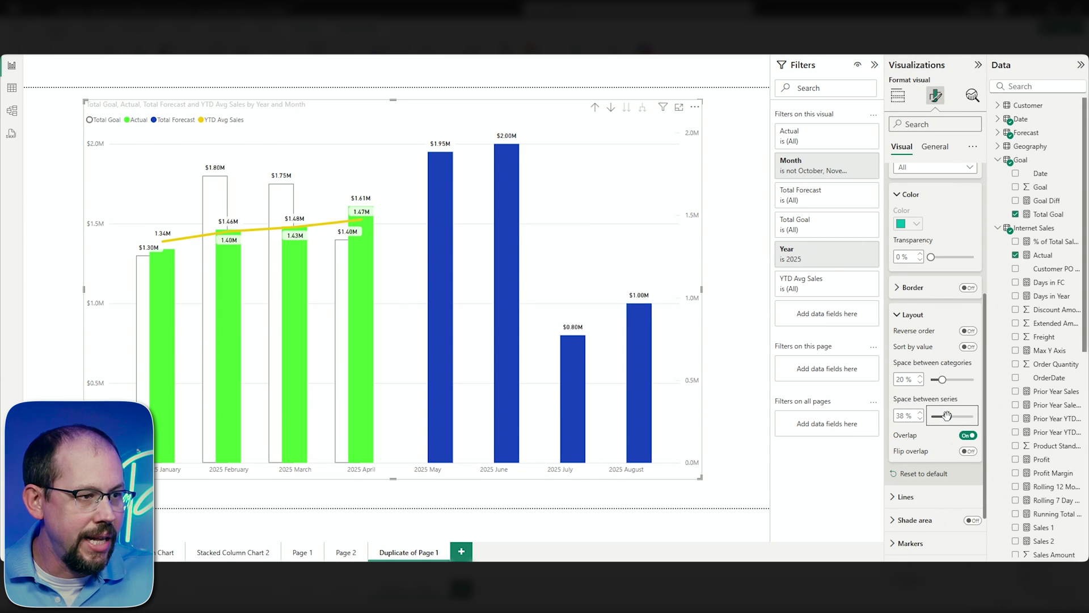
left_click_drag(941, 416, 974, 417)
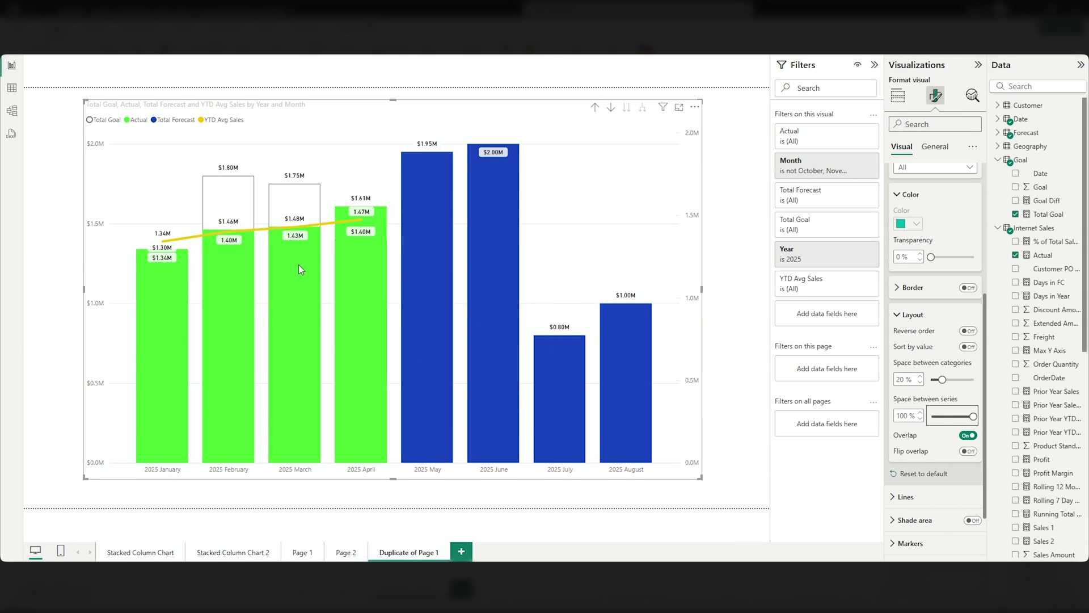
left_click_drag(943, 380, 953, 382)
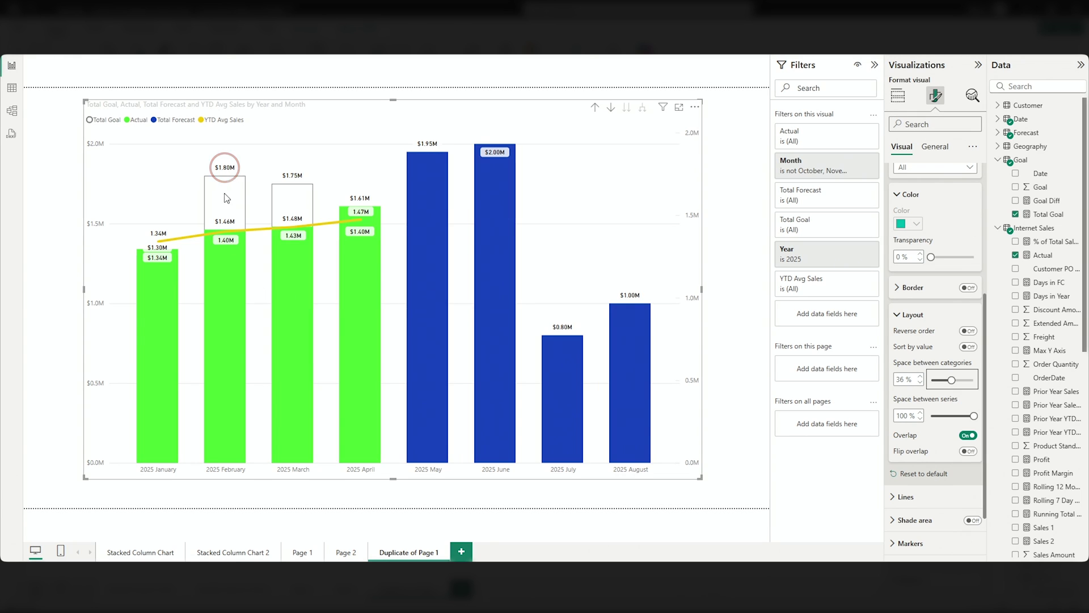
mouse_move(233, 244)
left_click(898, 314)
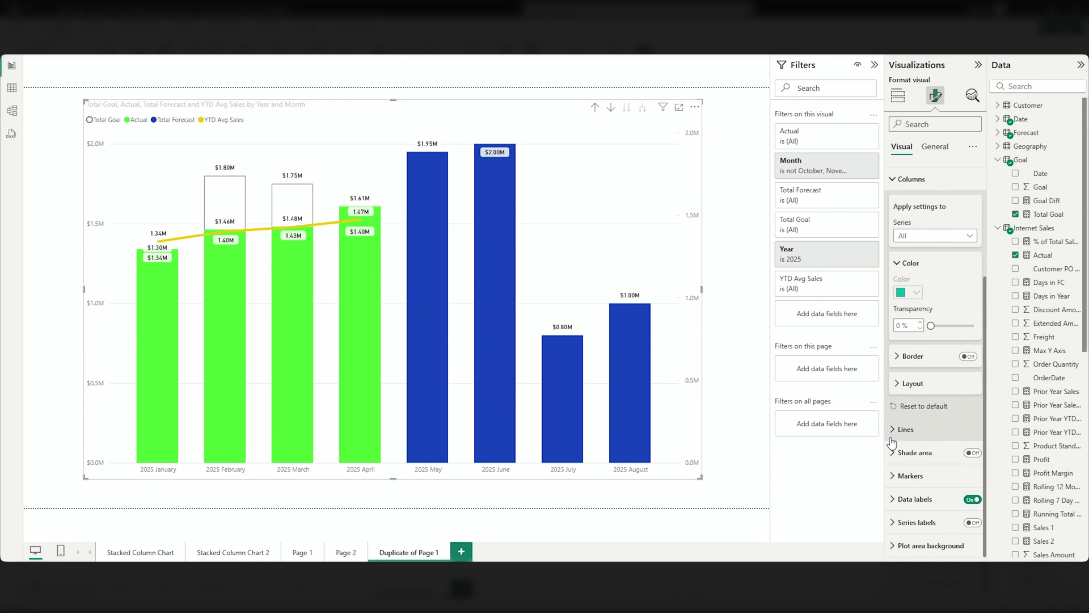
Position the Actual series data labels at Inside center of the columns.
left_click(898, 263)
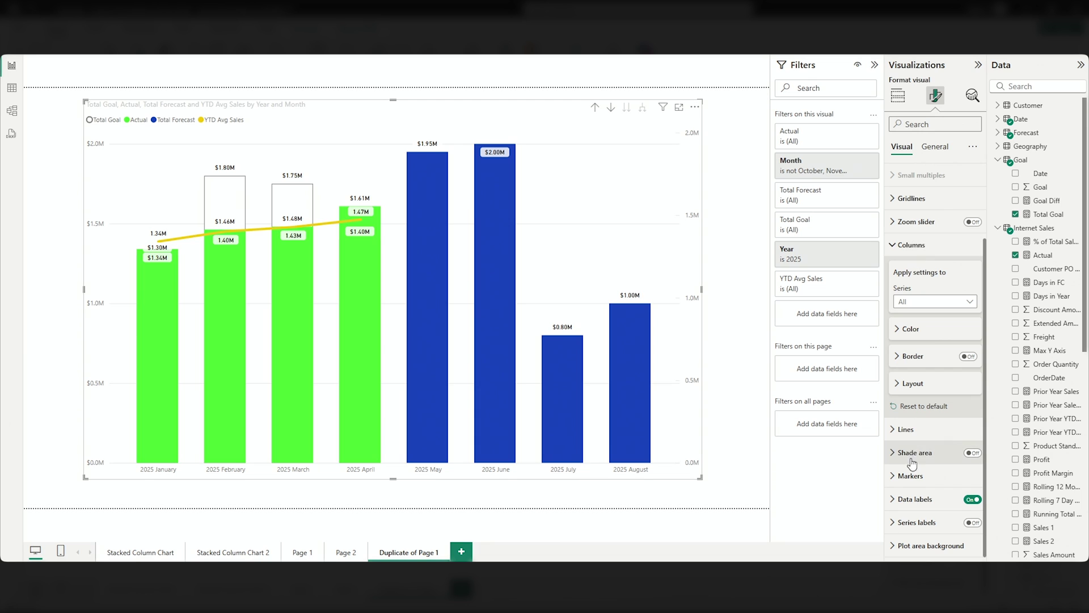
left_click(907, 498)
scroll(919, 445, "down", 3)
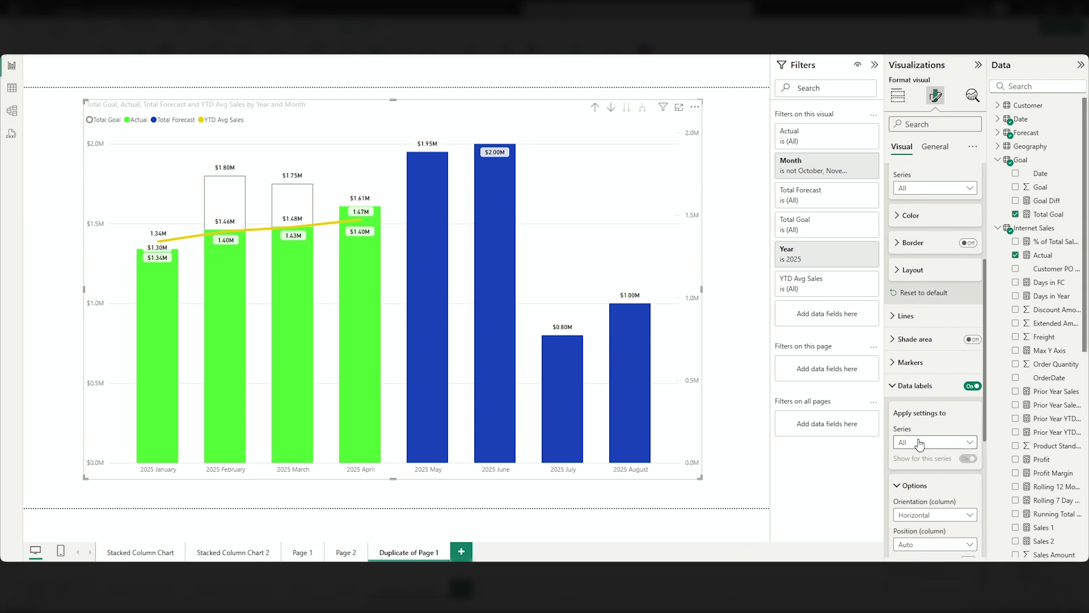
left_click(919, 443)
left_click(912, 481)
scroll(923, 445, "down", 2)
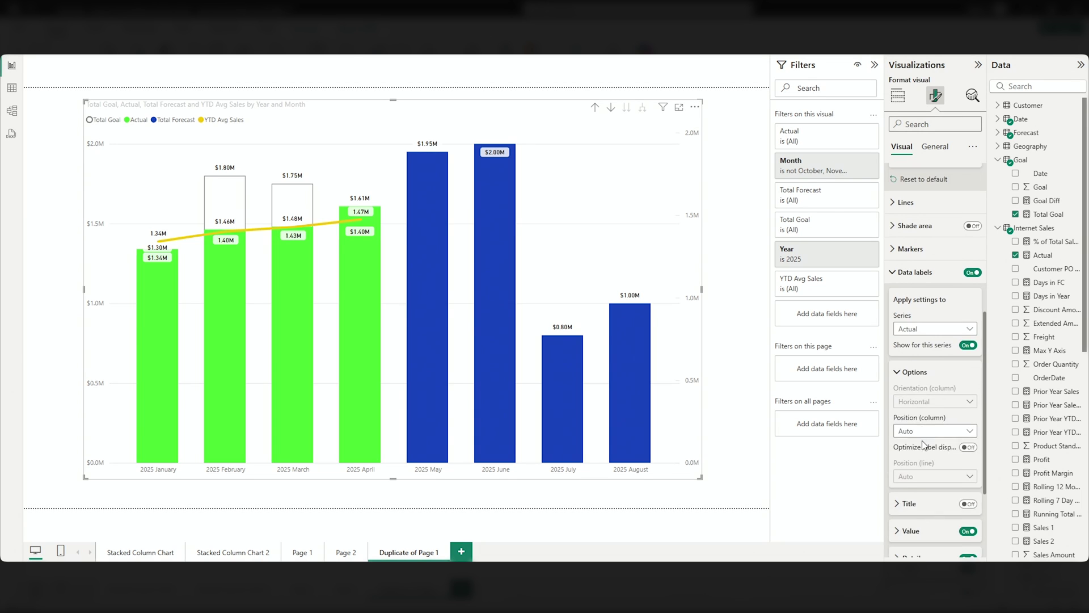
left_click(923, 433)
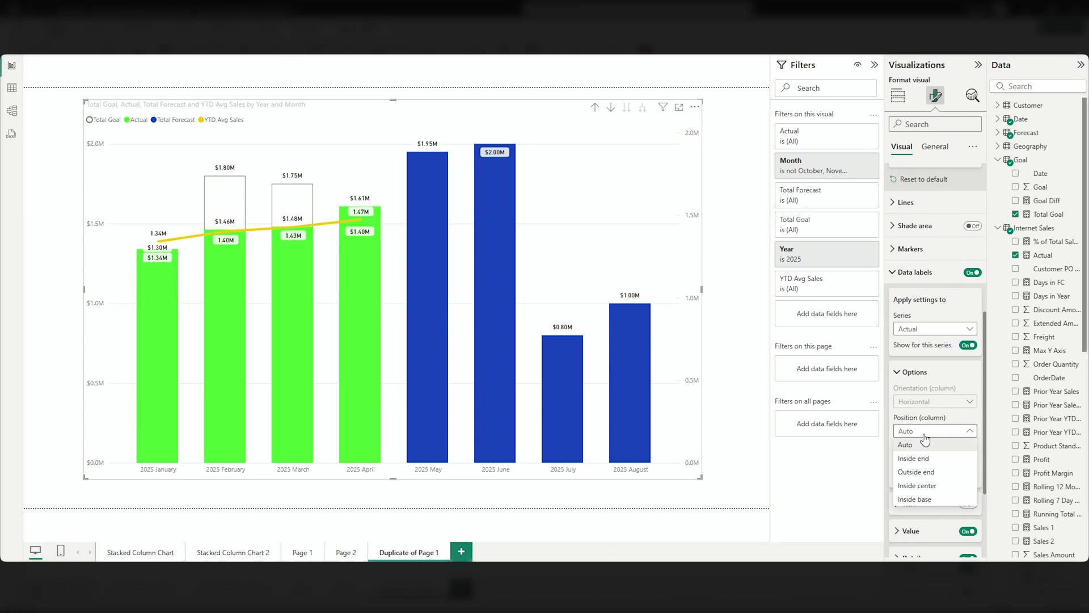
left_click(935, 486)
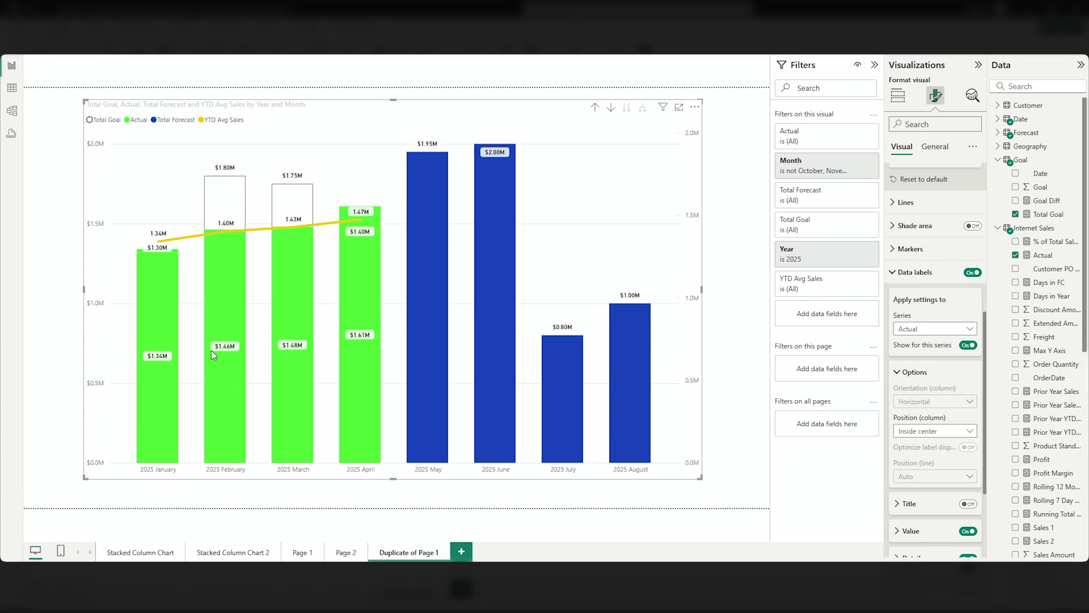
mouse_move(232, 352)
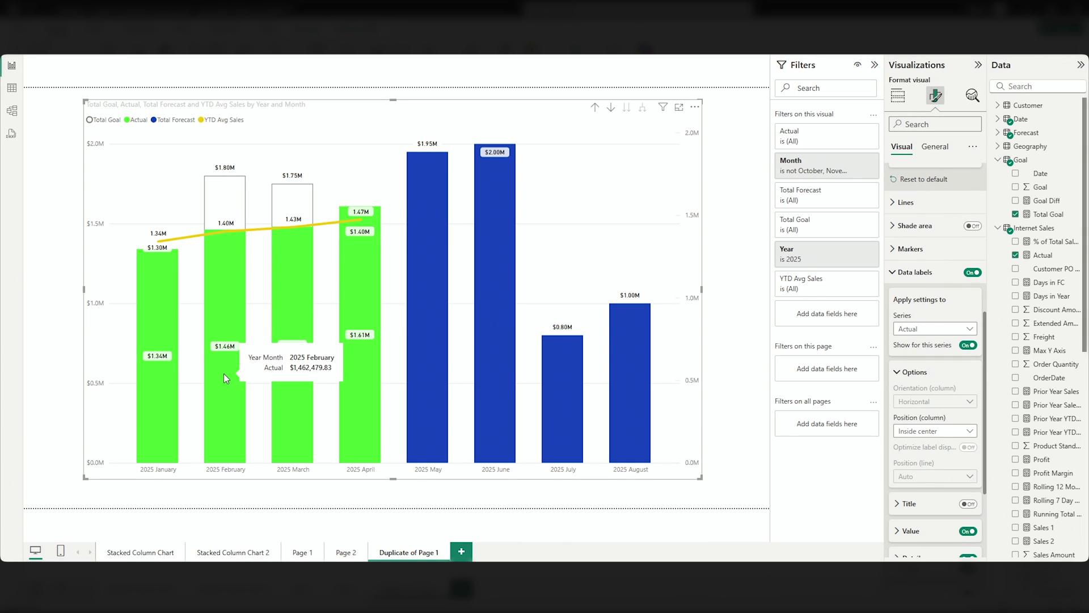
left_click(253, 553)
left_click(302, 554)
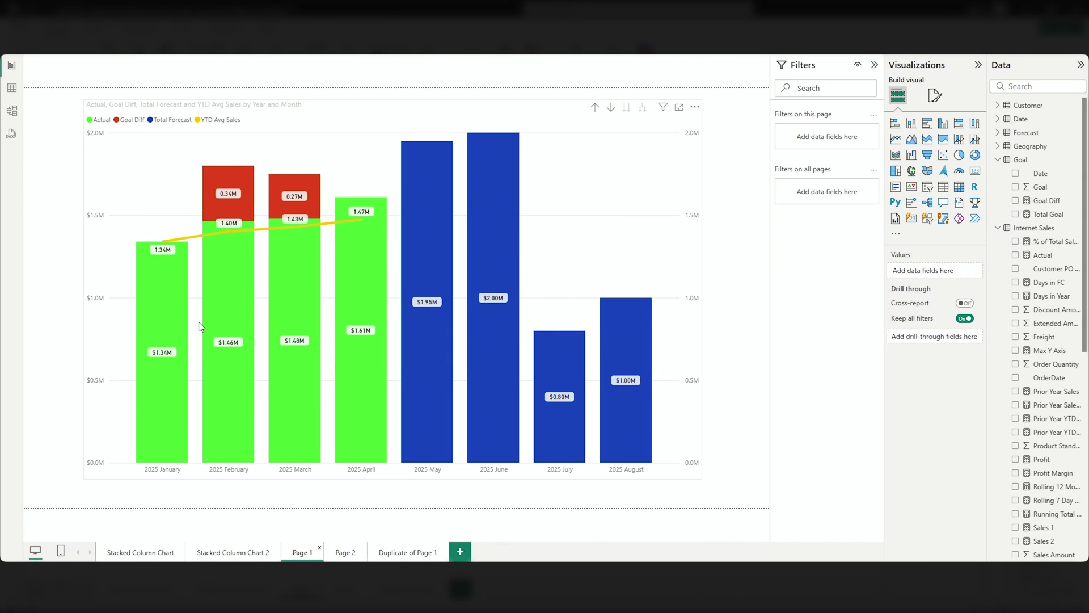
mouse_move(235, 203)
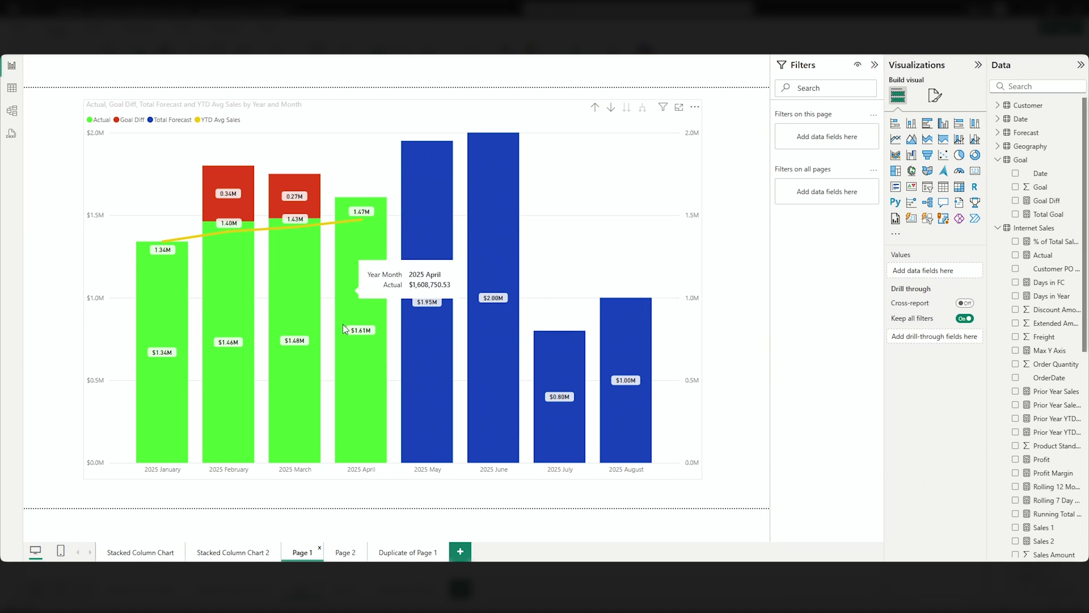
left_click(410, 553)
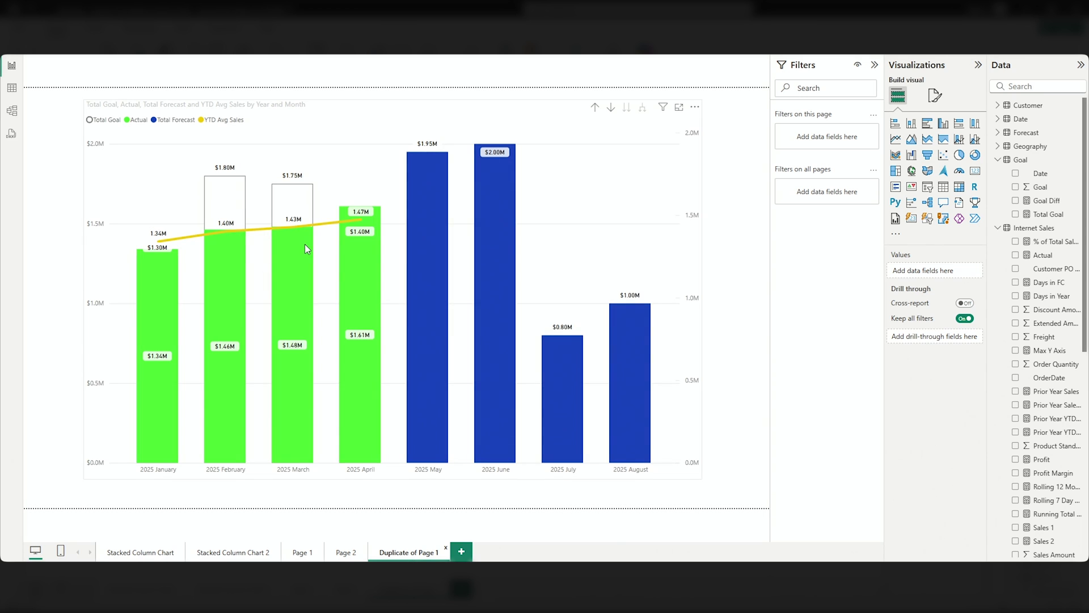
mouse_move(305, 246)
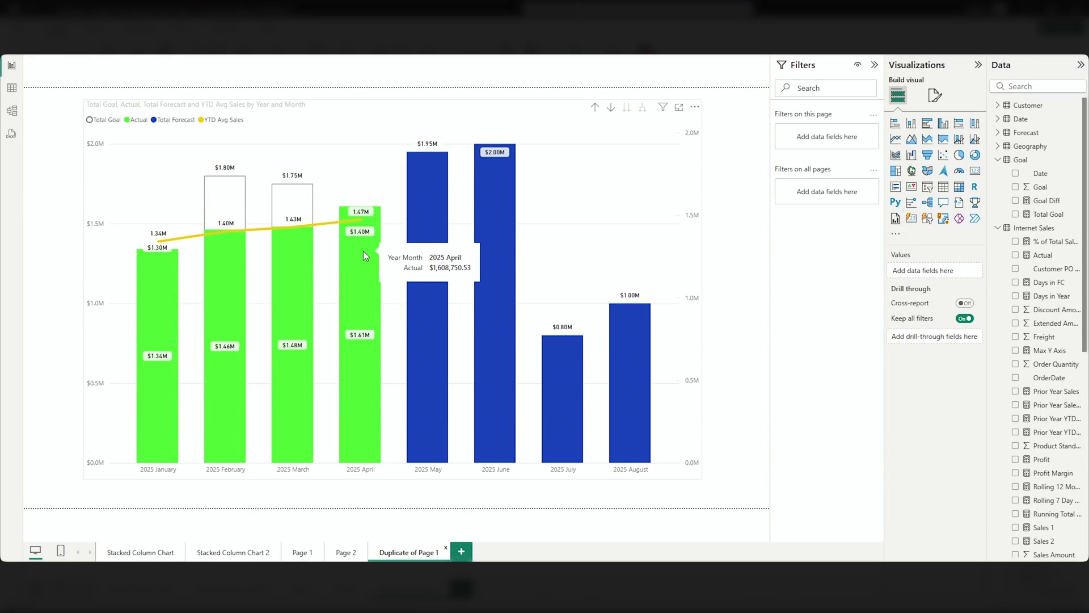
Review the combo chart's column layout: 36% category spacing, 100% series spacing, Overlap on.
left_click(559, 226)
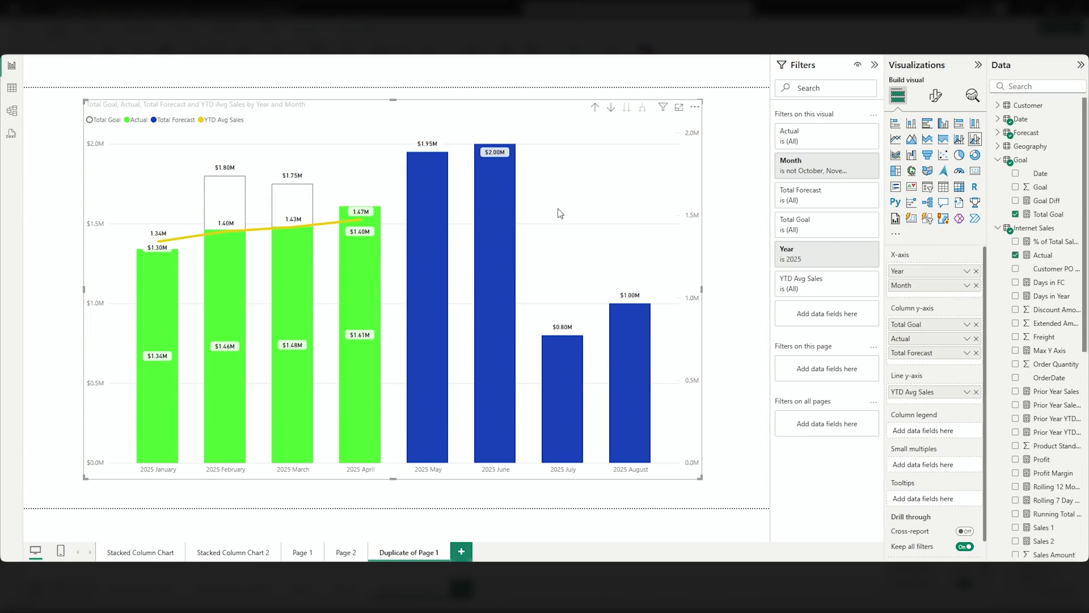
left_click(935, 97)
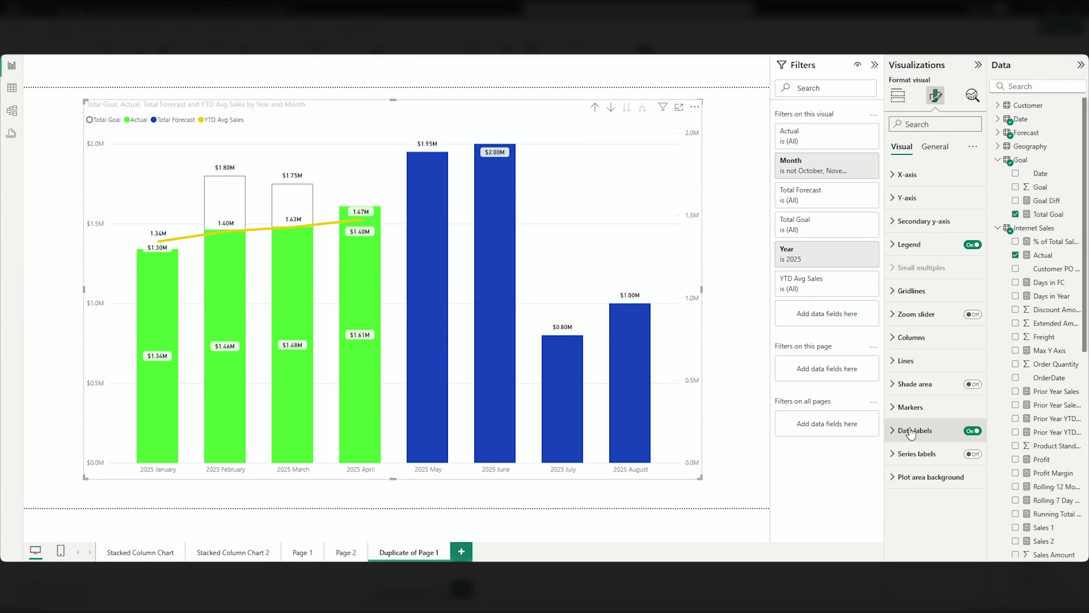
left_click(893, 343)
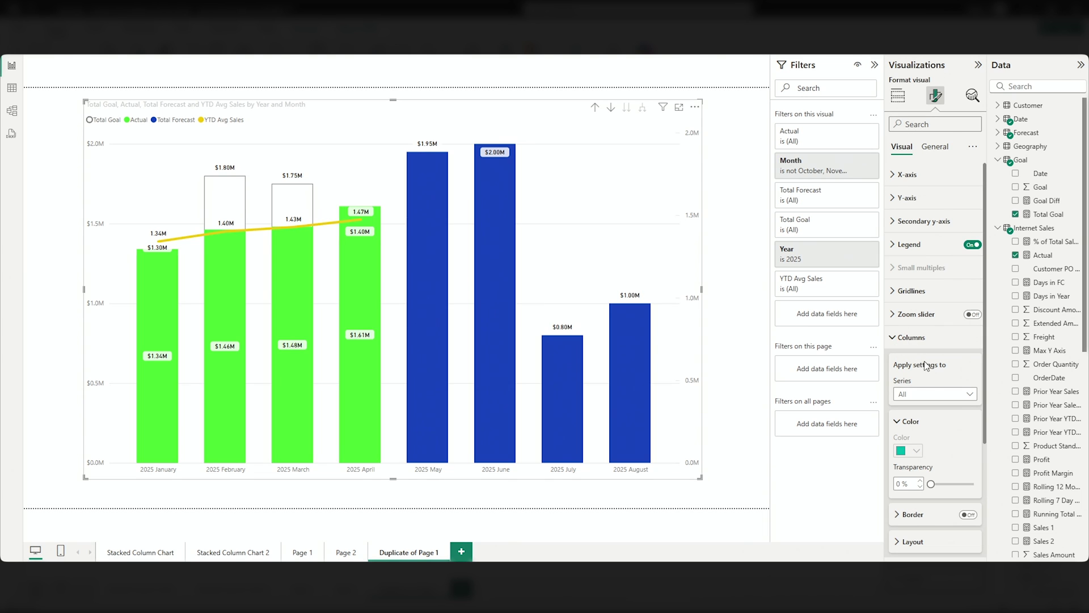
scroll(919, 385, "down", 2)
left_click(898, 430)
scroll(931, 400, "down", 3)
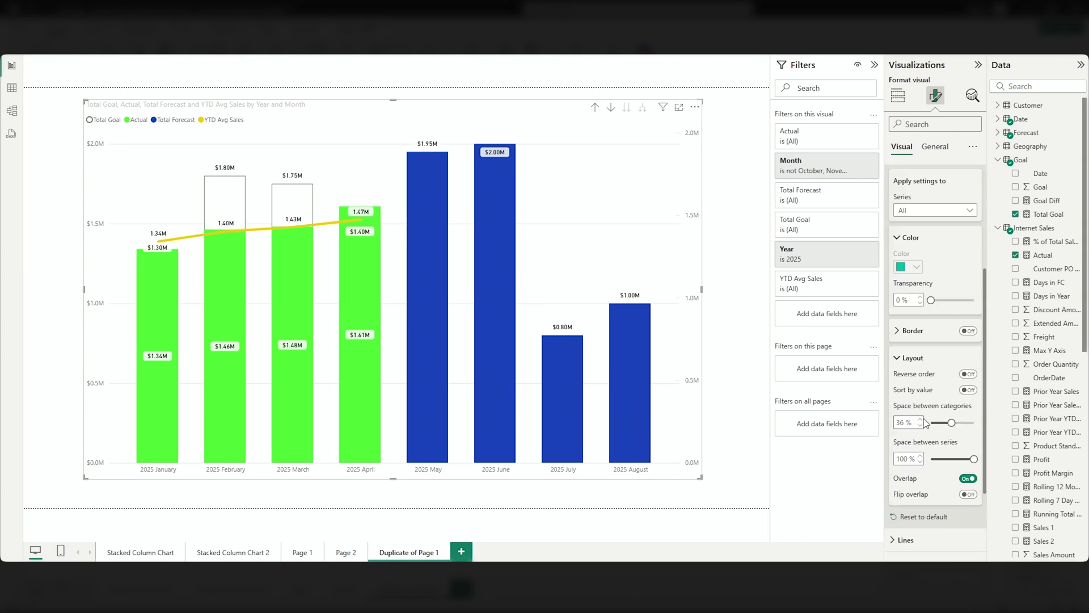